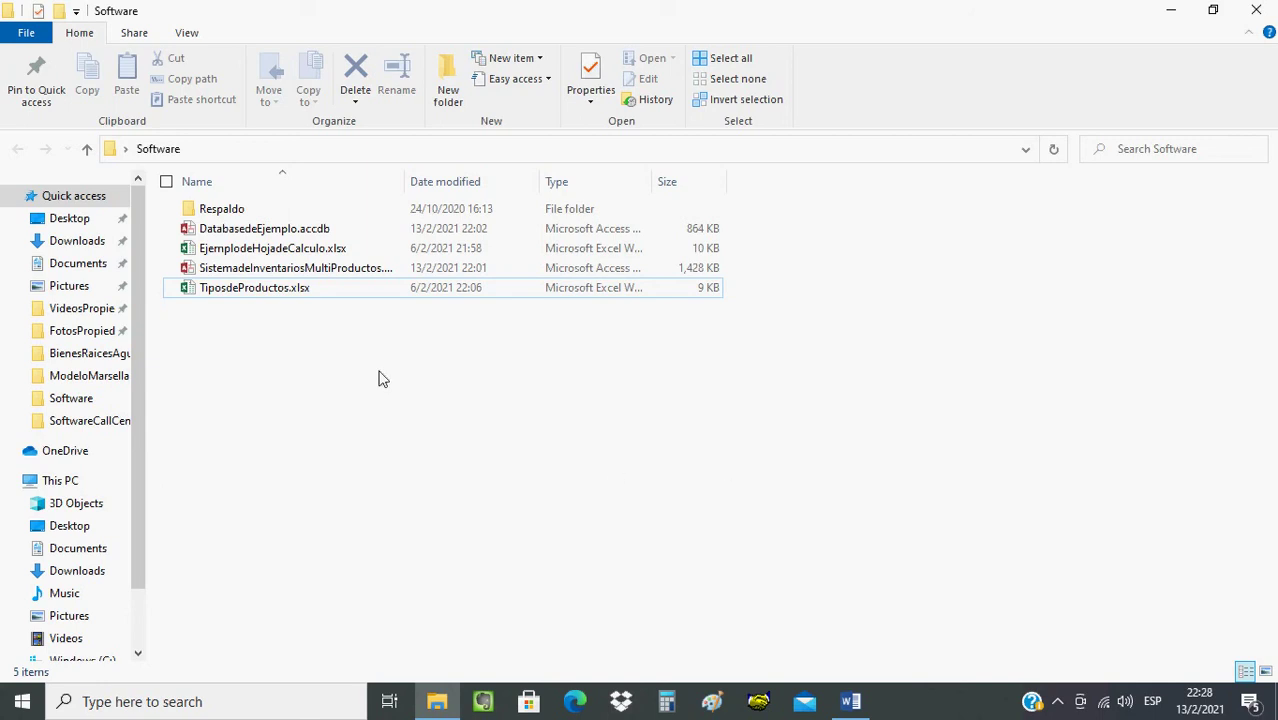
- Start a new Microsoft Access database and choose the Software folder as its location
right_click(306, 358)
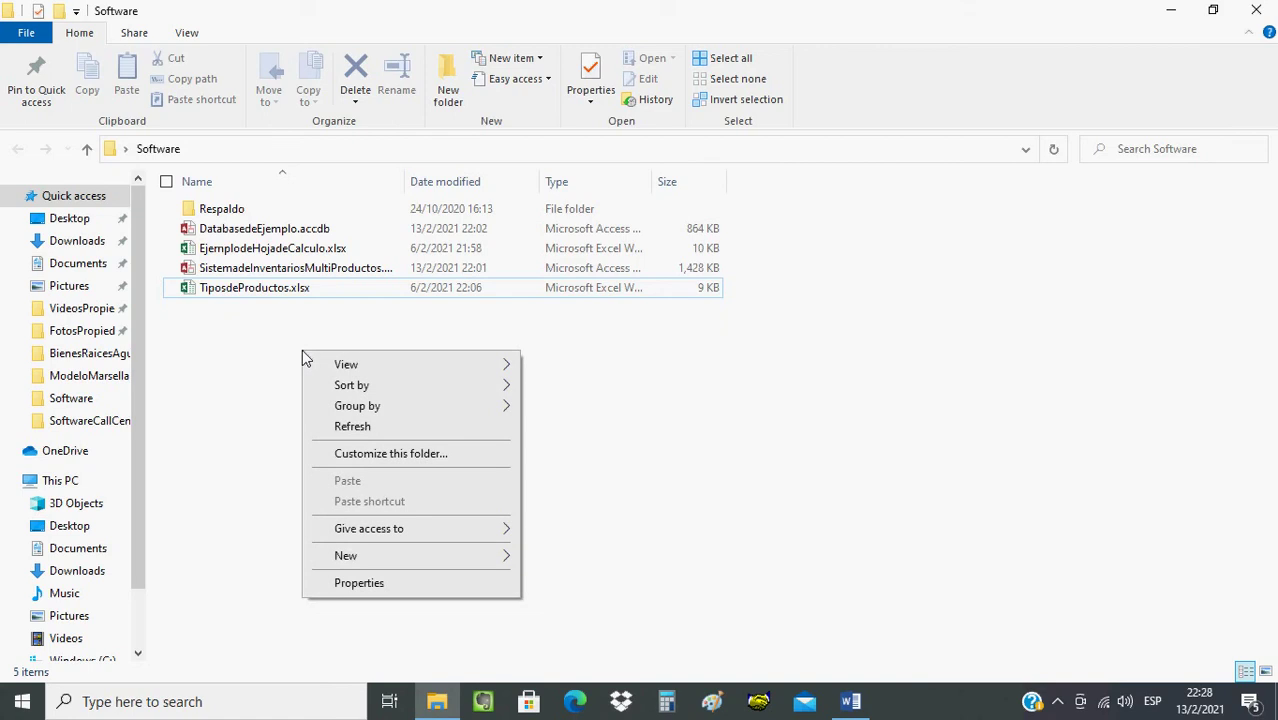
left_click(380, 558)
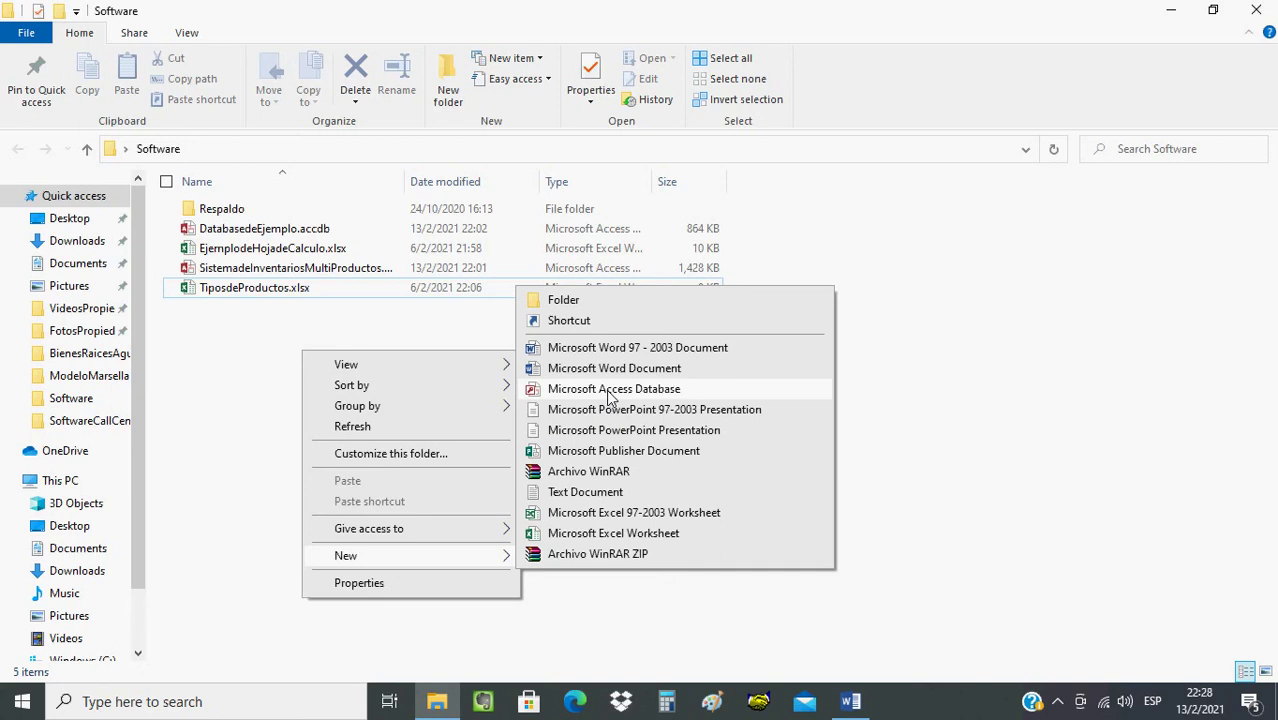
left_click(611, 394)
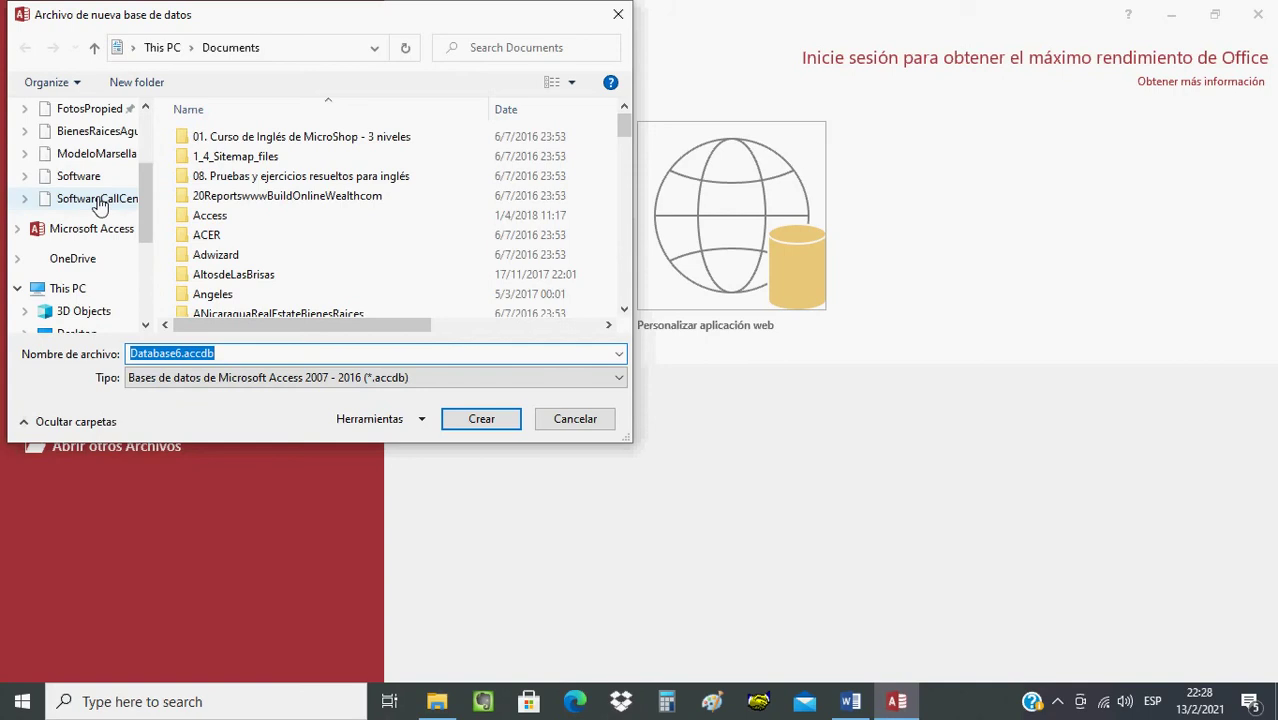
left_click(102, 184)
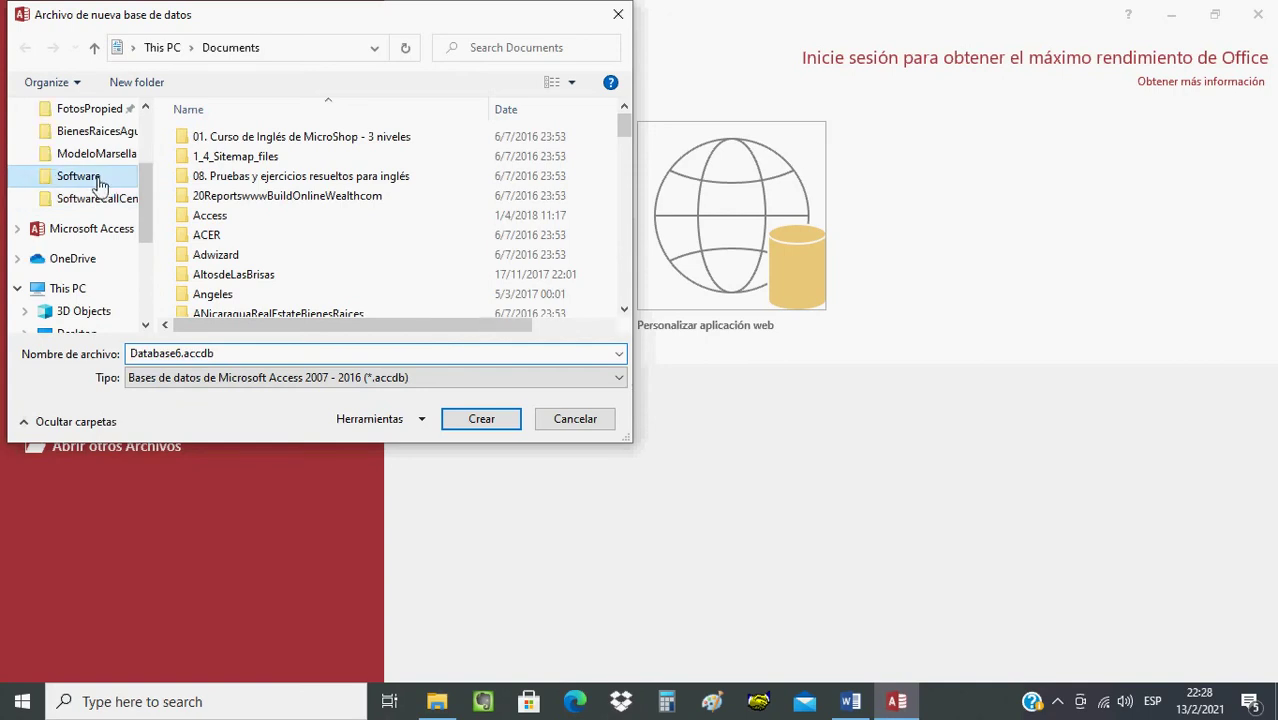
- Name the new database file Datos.accdb and create it
left_click(263, 355)
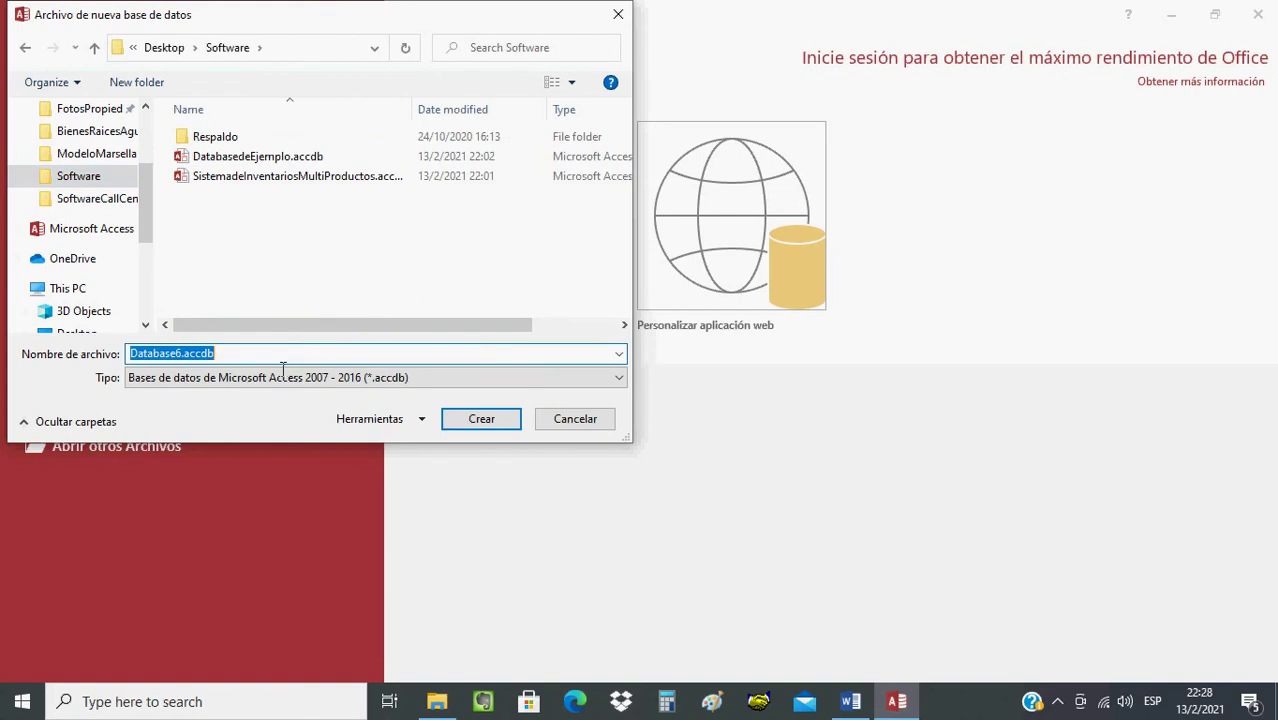
key("Home")
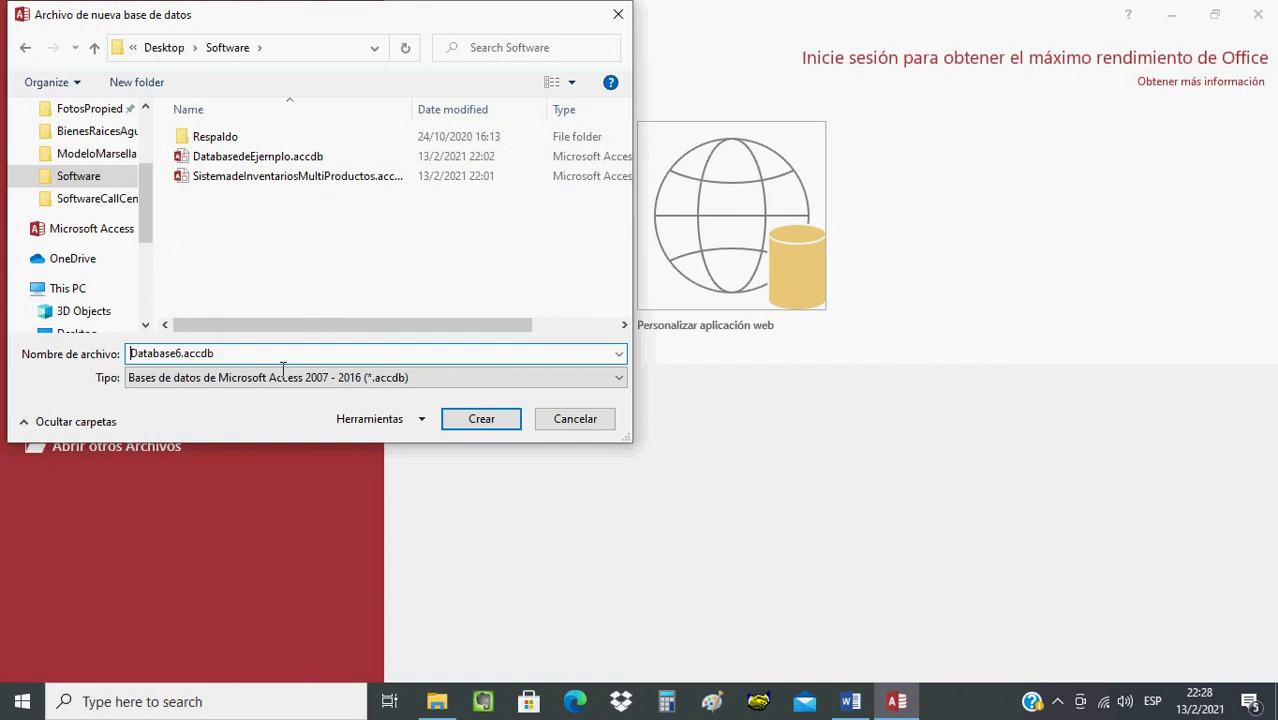
key("Right")
key("Right")
key("Right")
type("os")
key("Delete")
key("Delete")
key("Delete")
key("Delete")
key("Delete")
key("Delete")
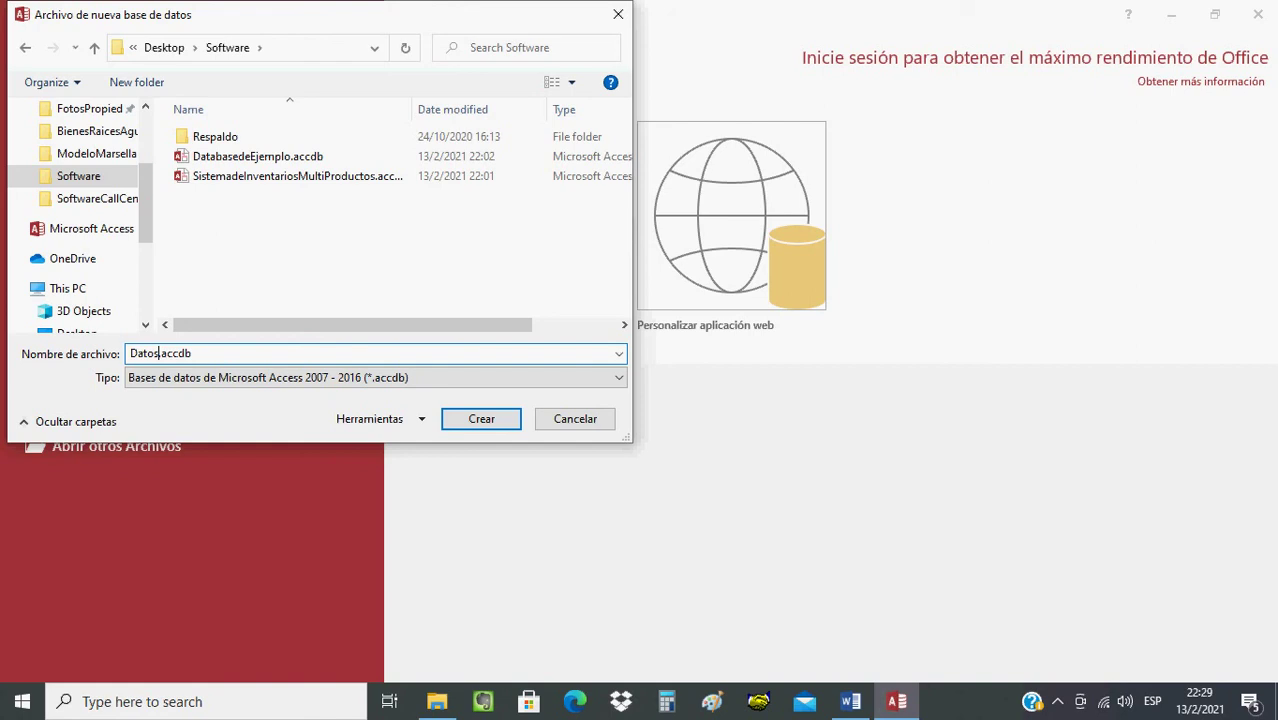
left_click(477, 423)
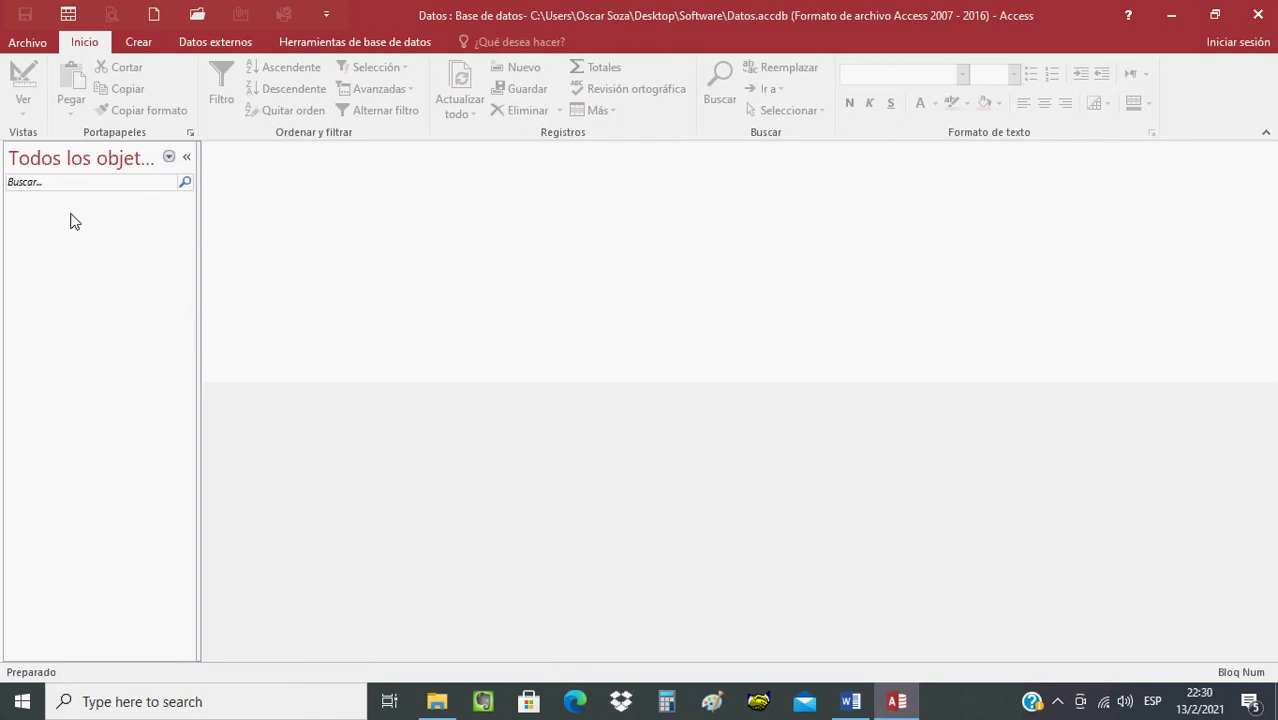
- Start importing Access objects into the current database, using the SistemadeInventariosMultiProductos database from the Software folder as the source
left_click(212, 44)
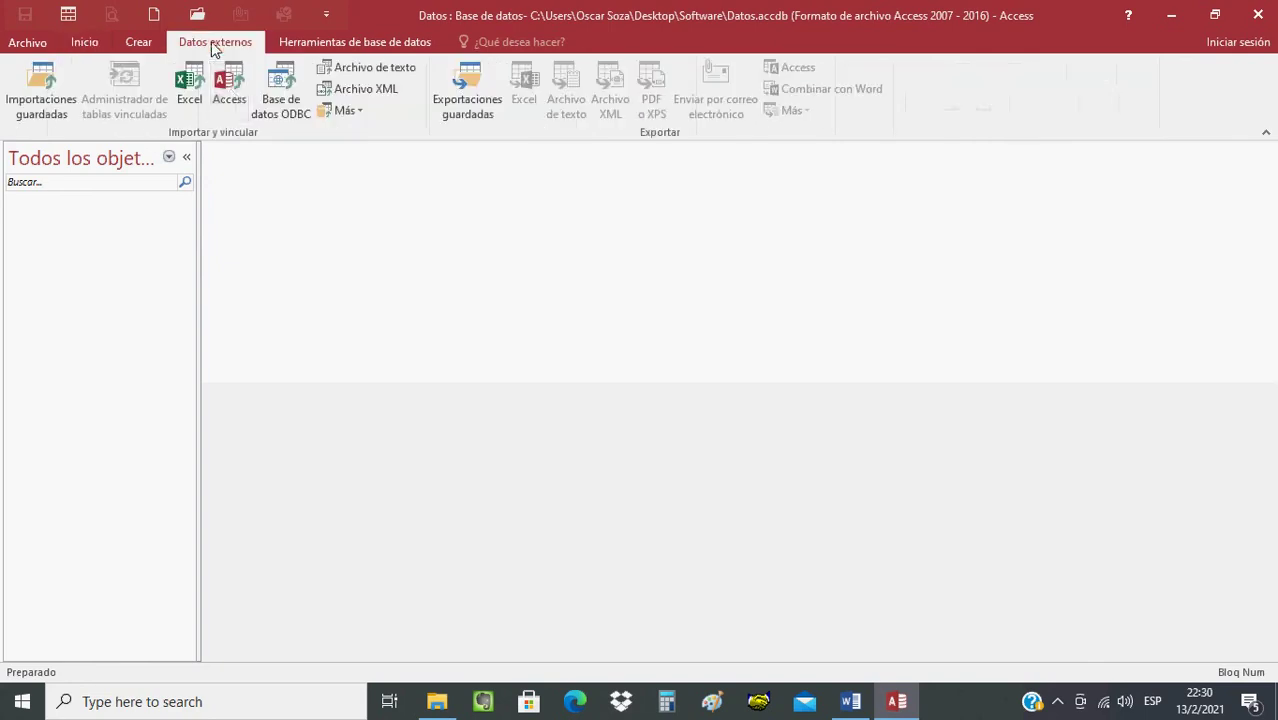
left_click(230, 92)
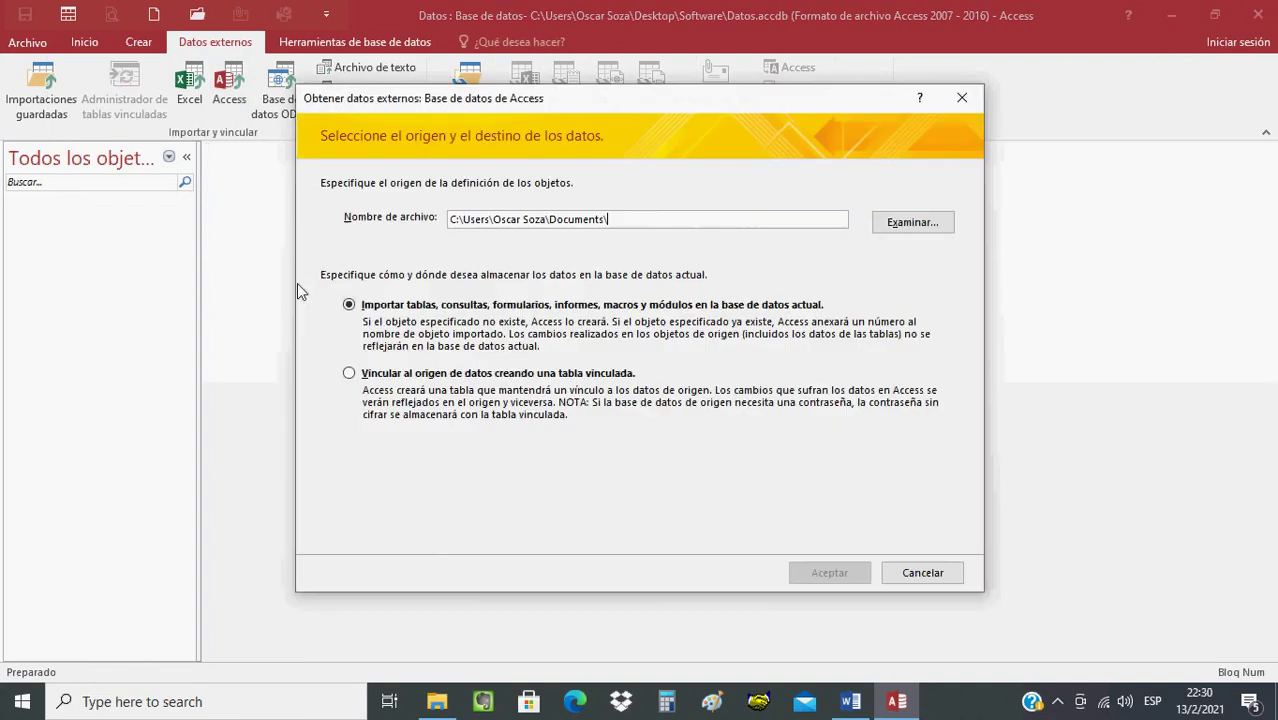
left_click(890, 226)
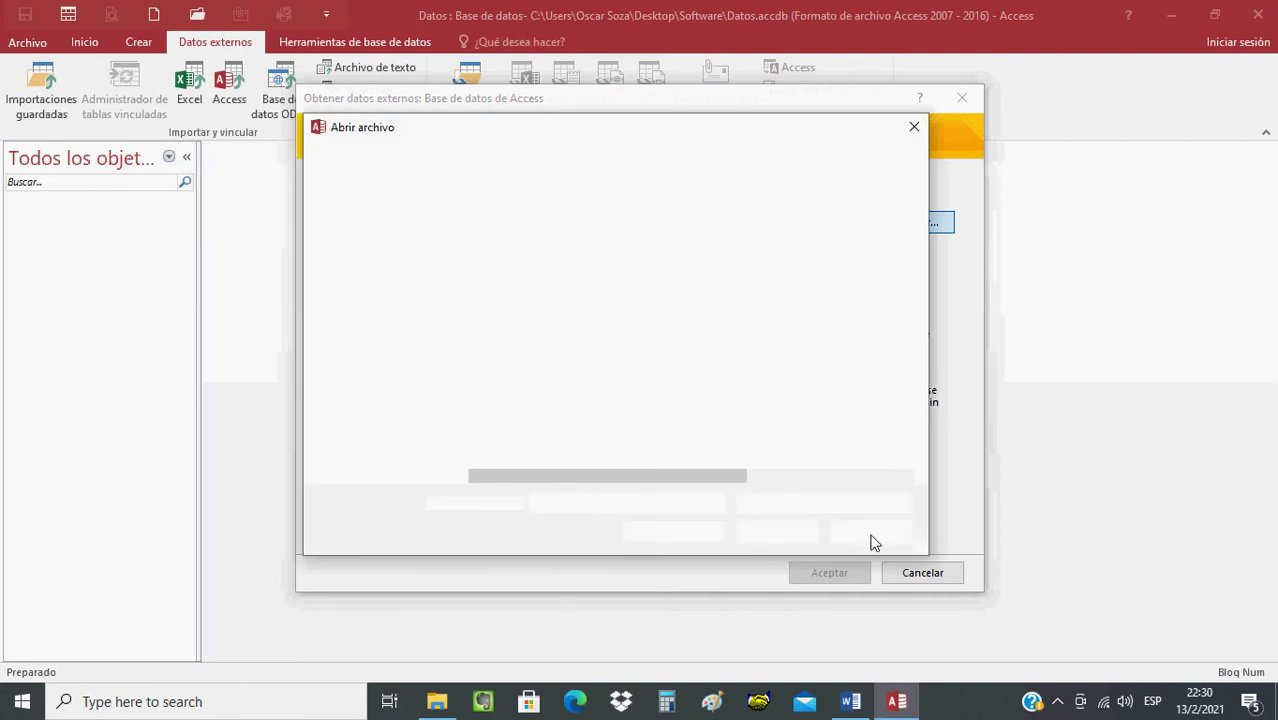
left_click(877, 535)
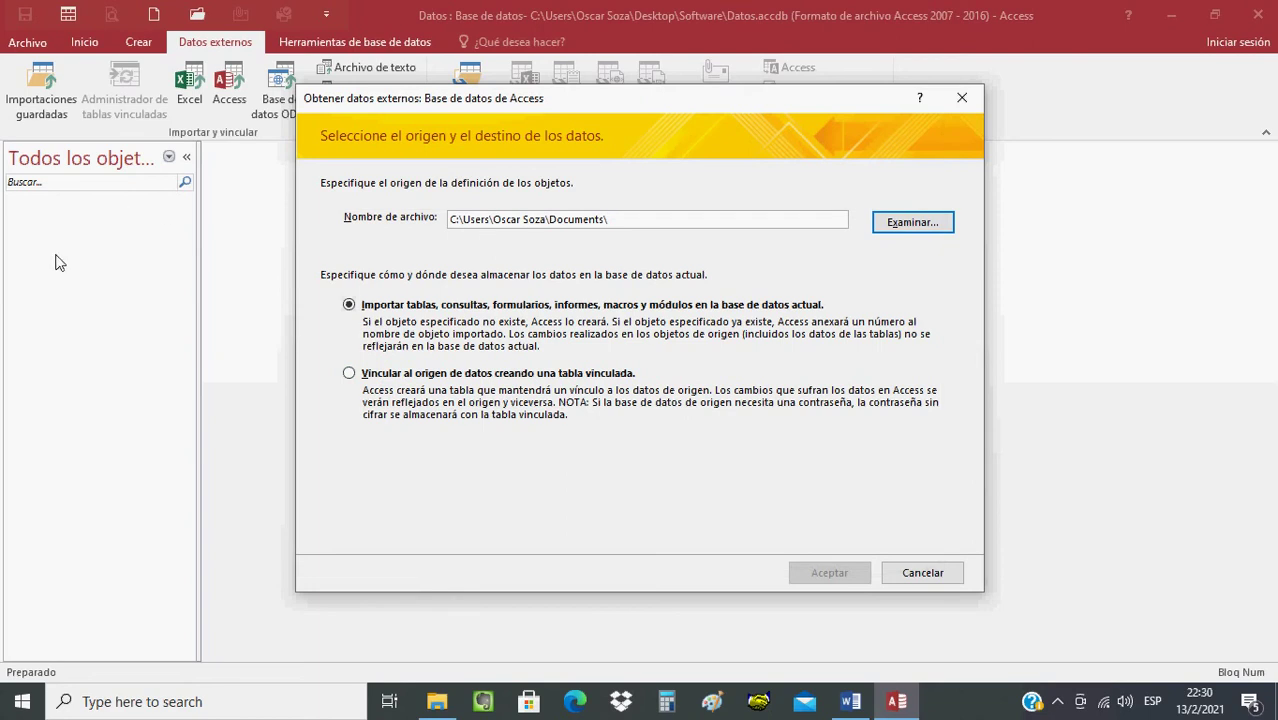
left_click(905, 223)
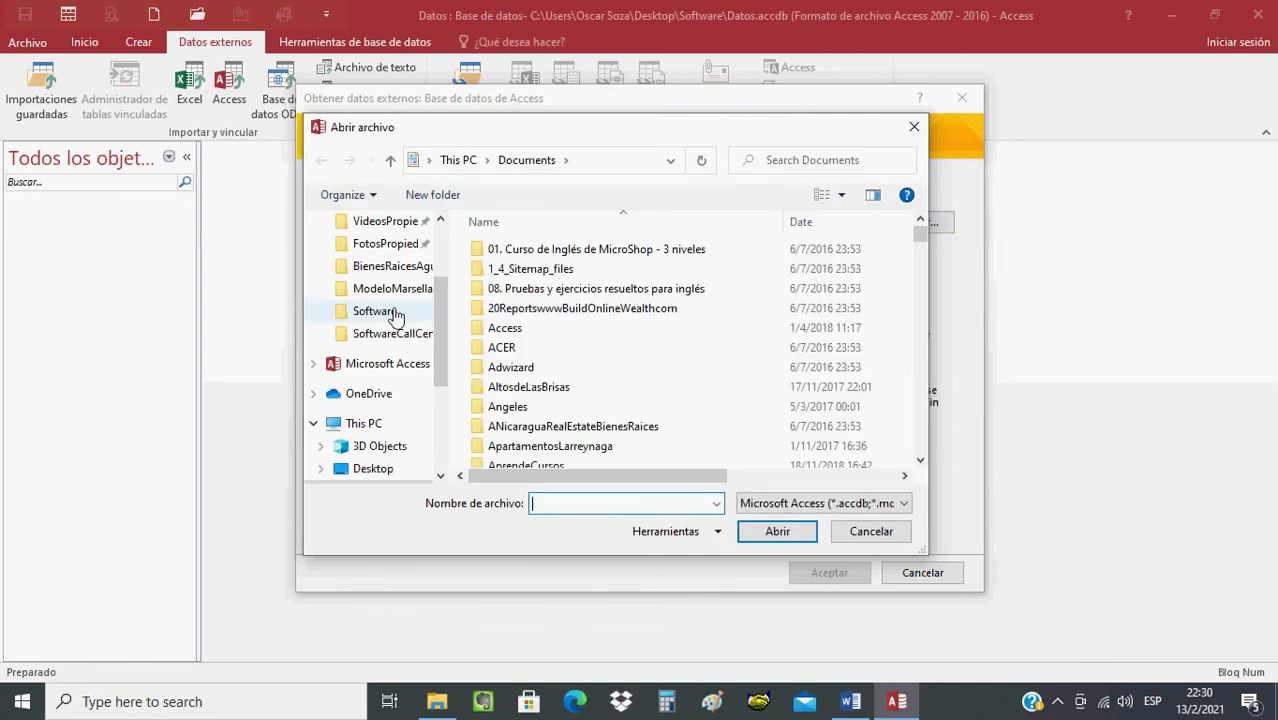
left_click(395, 314)
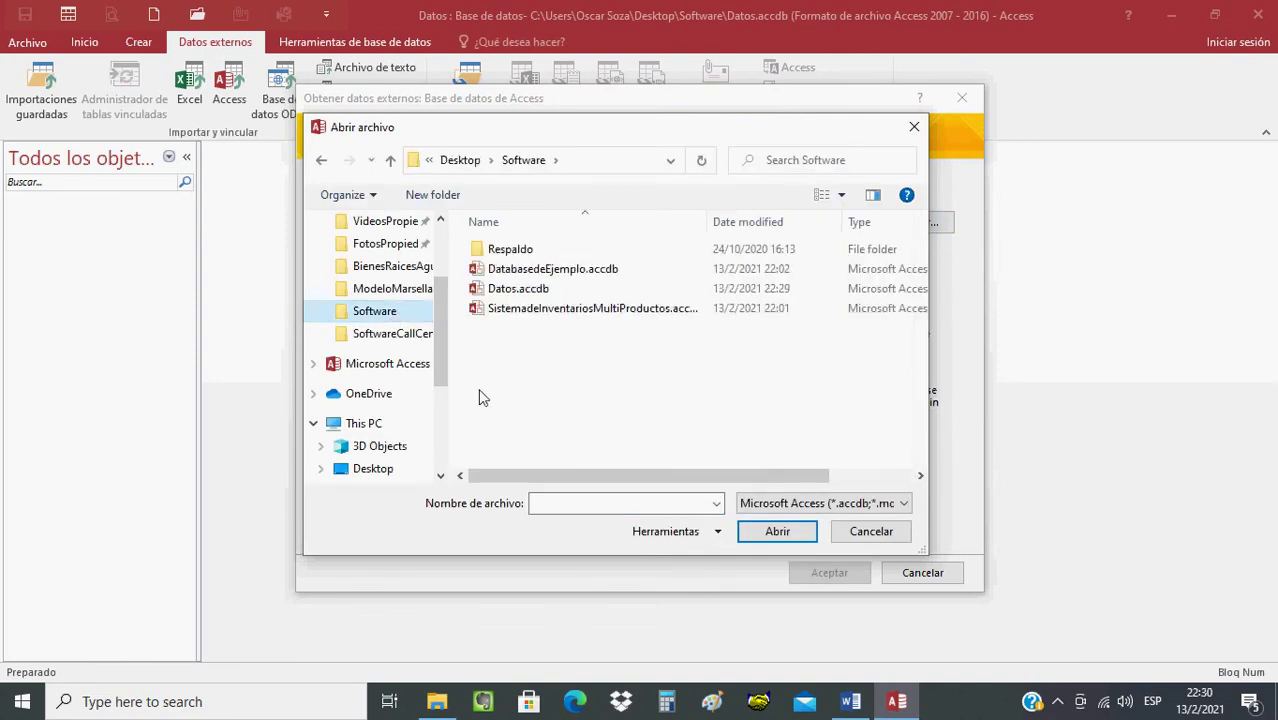
left_click(575, 314)
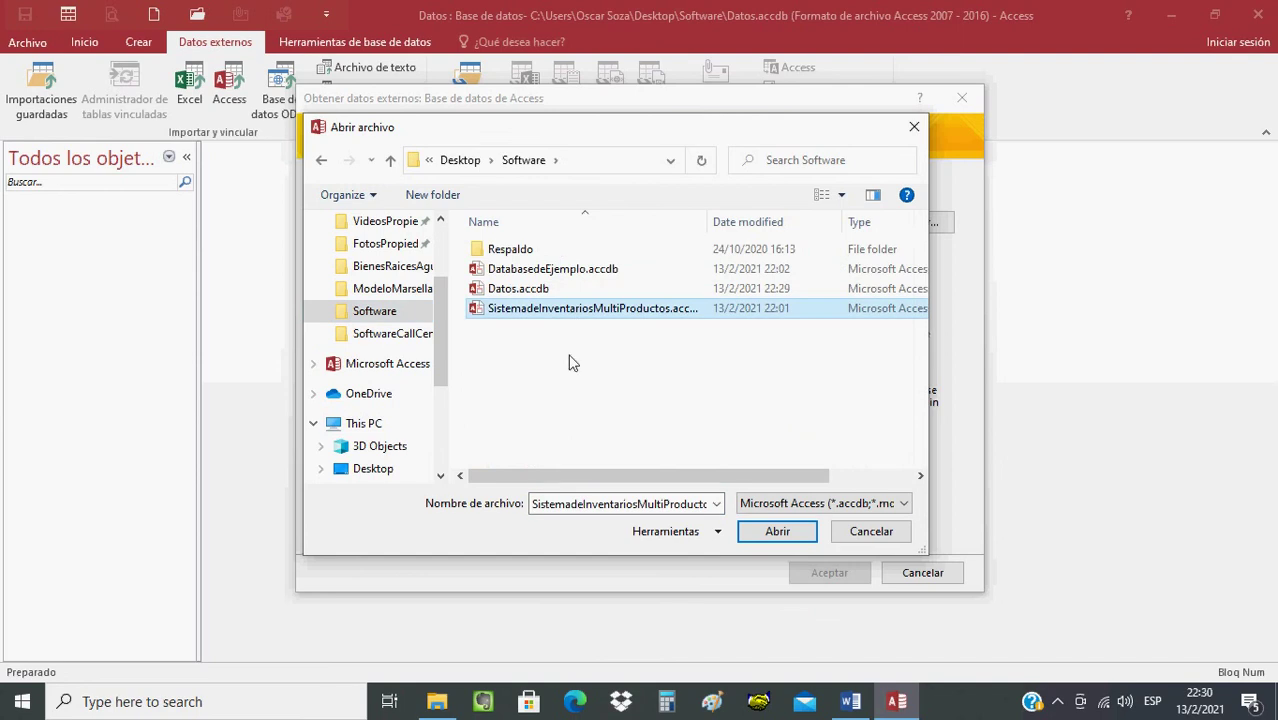
left_click(785, 535)
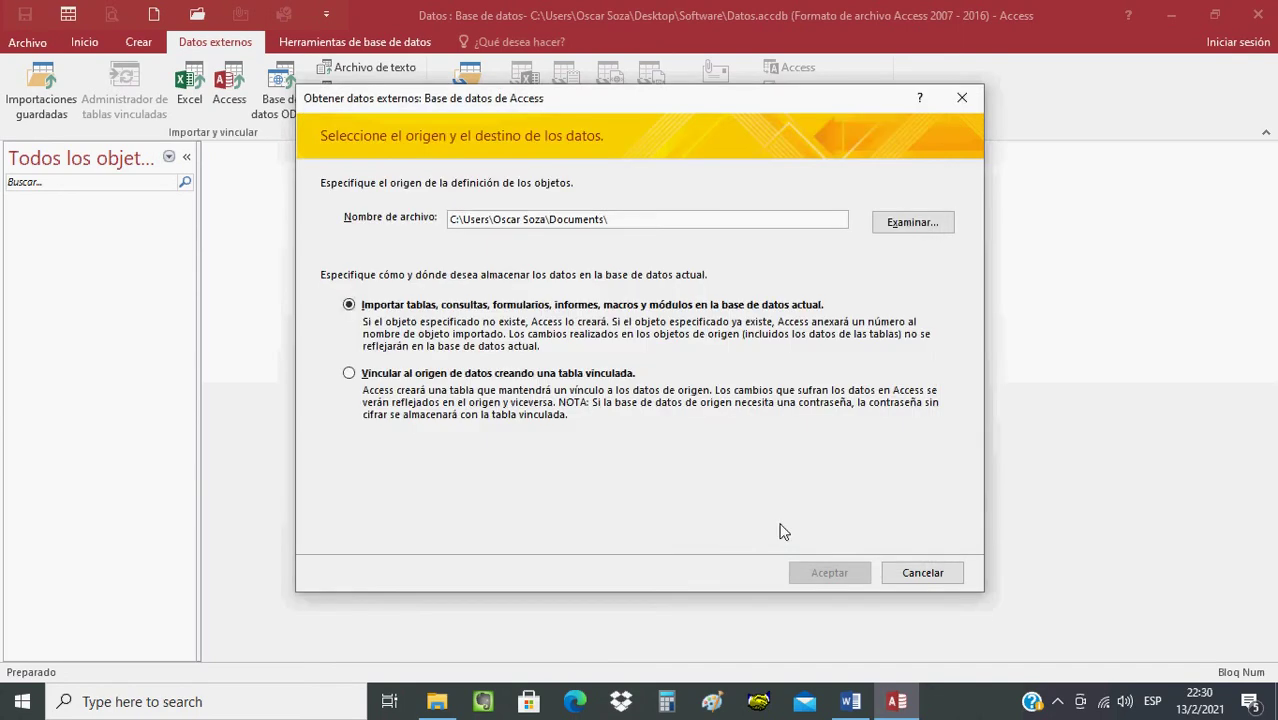
left_click(828, 573)
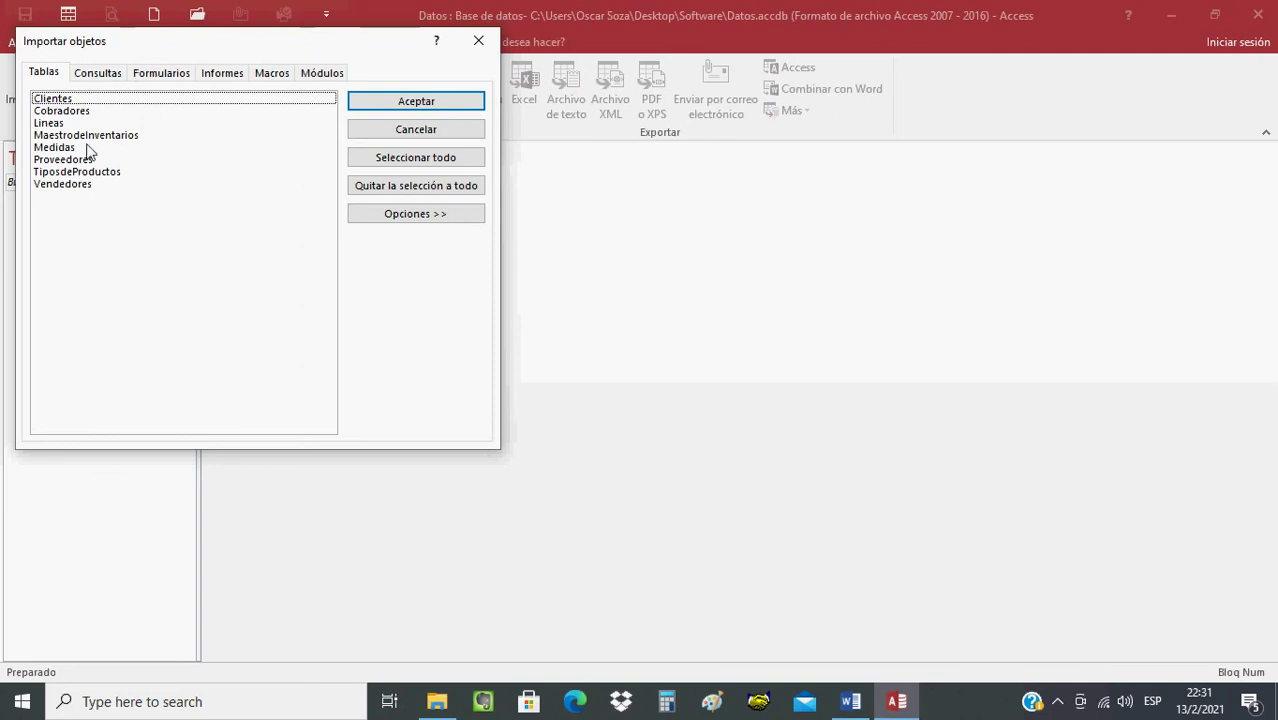
- Review the importable object types and import only the Clientes table, without saving the import steps
left_click(102, 76)
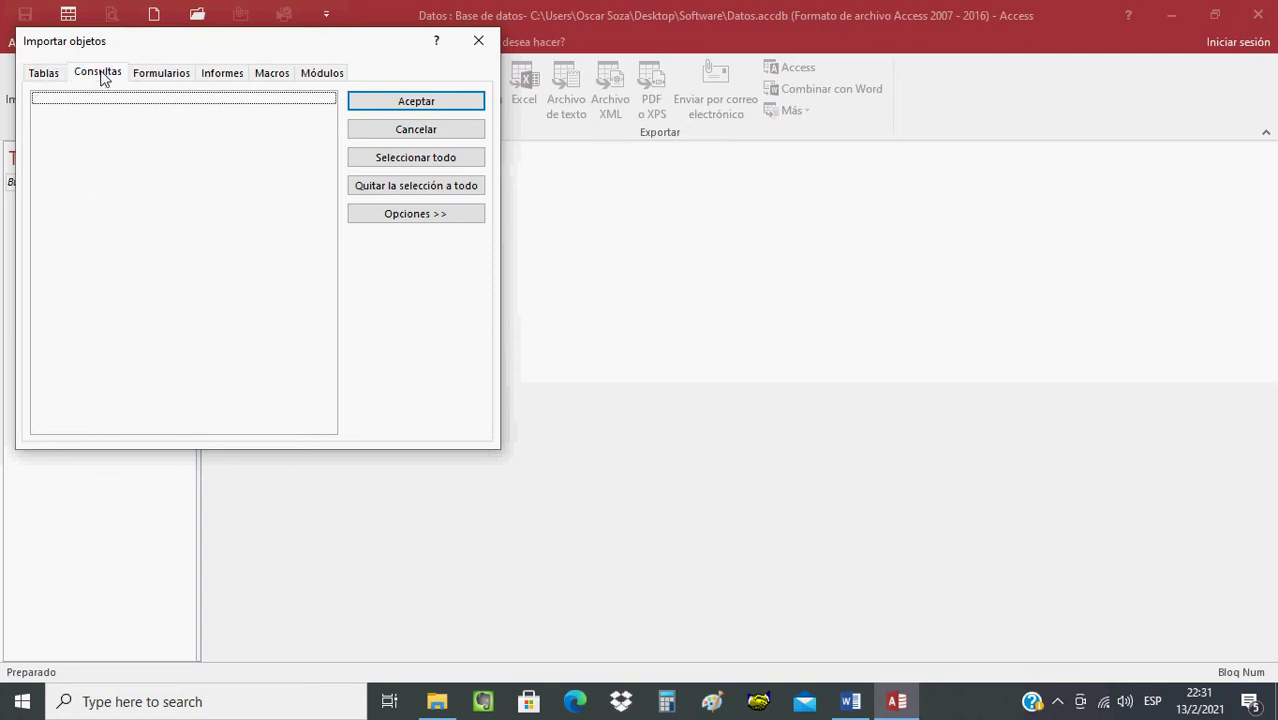
left_click(160, 76)
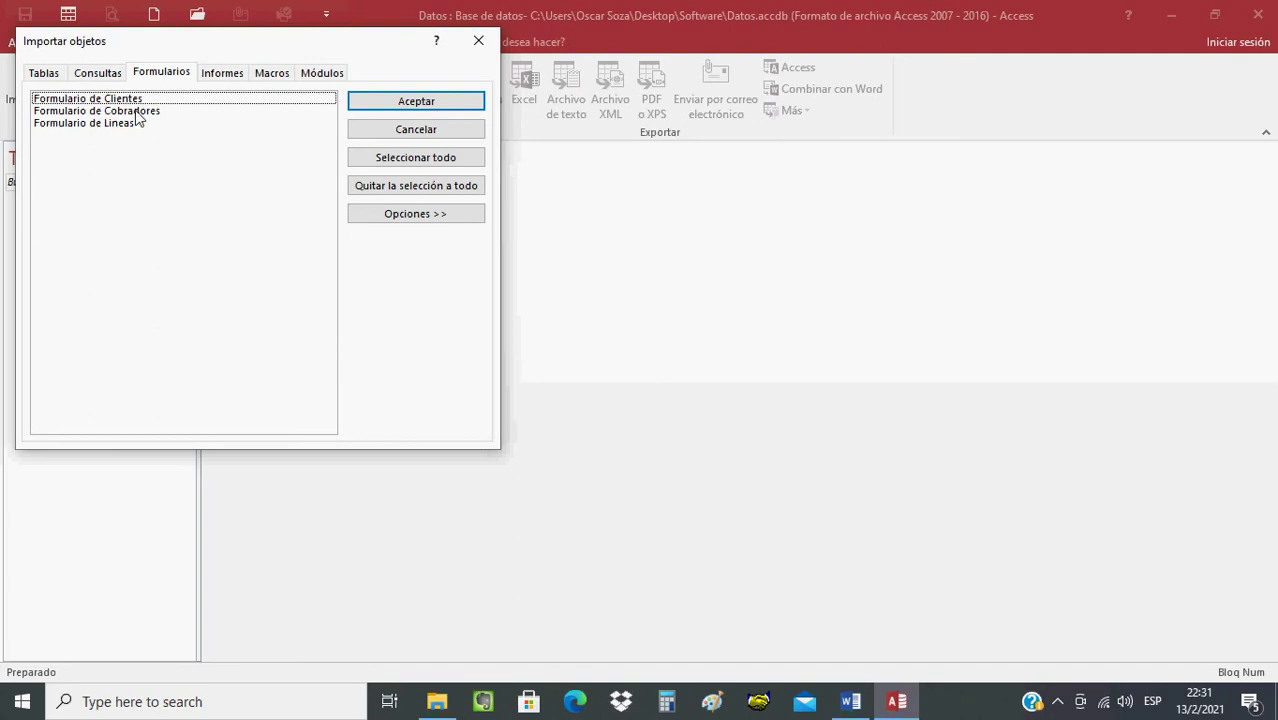
left_click(220, 80)
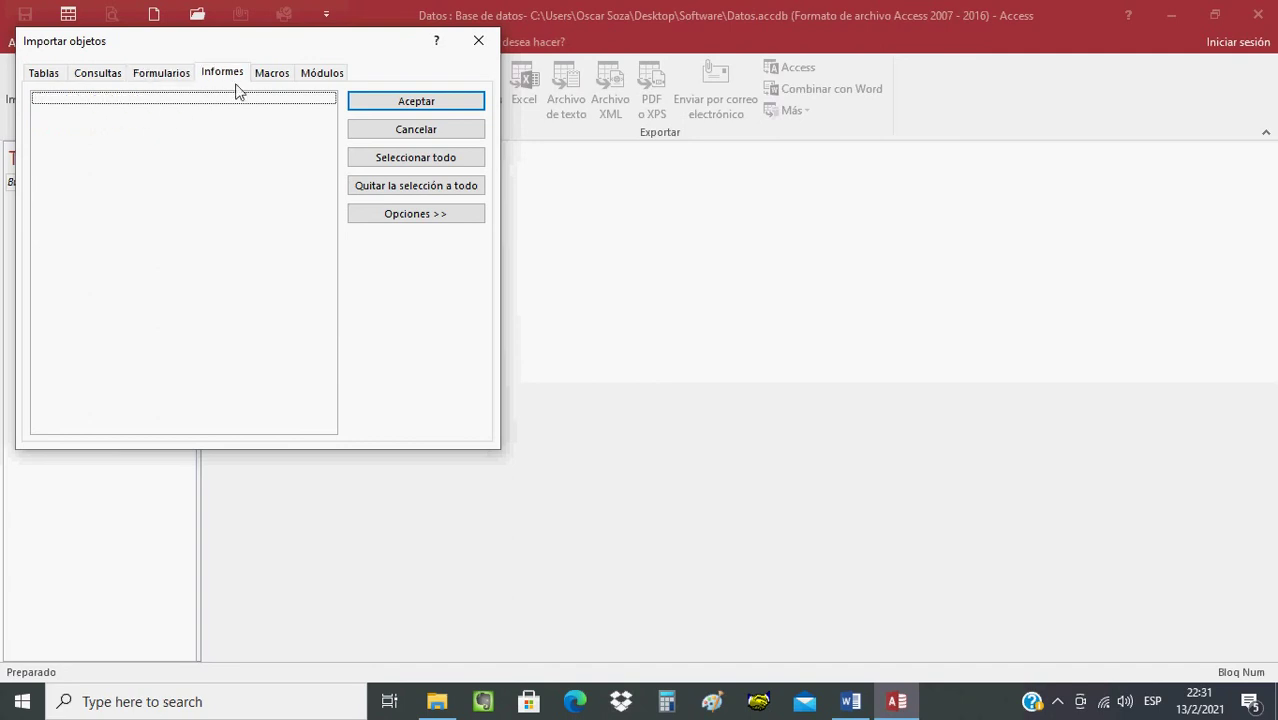
left_click(272, 76)
left_click(318, 78)
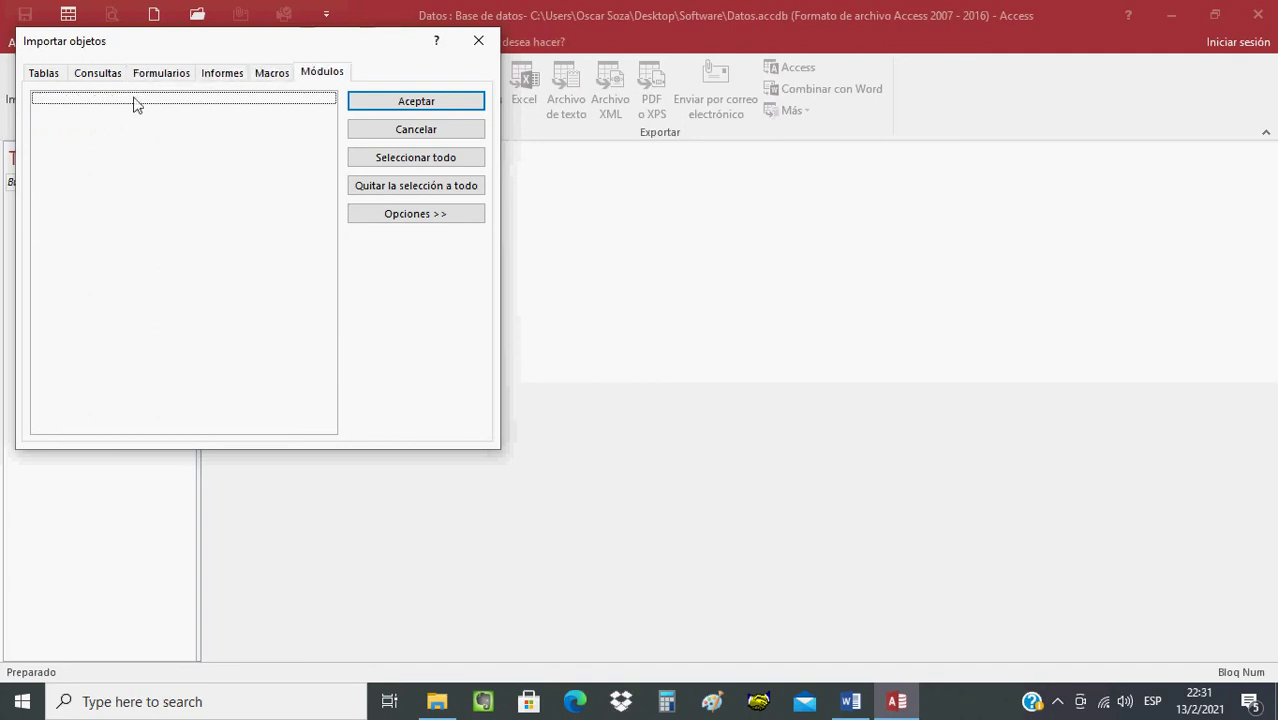
left_click(46, 74)
left_click(66, 101)
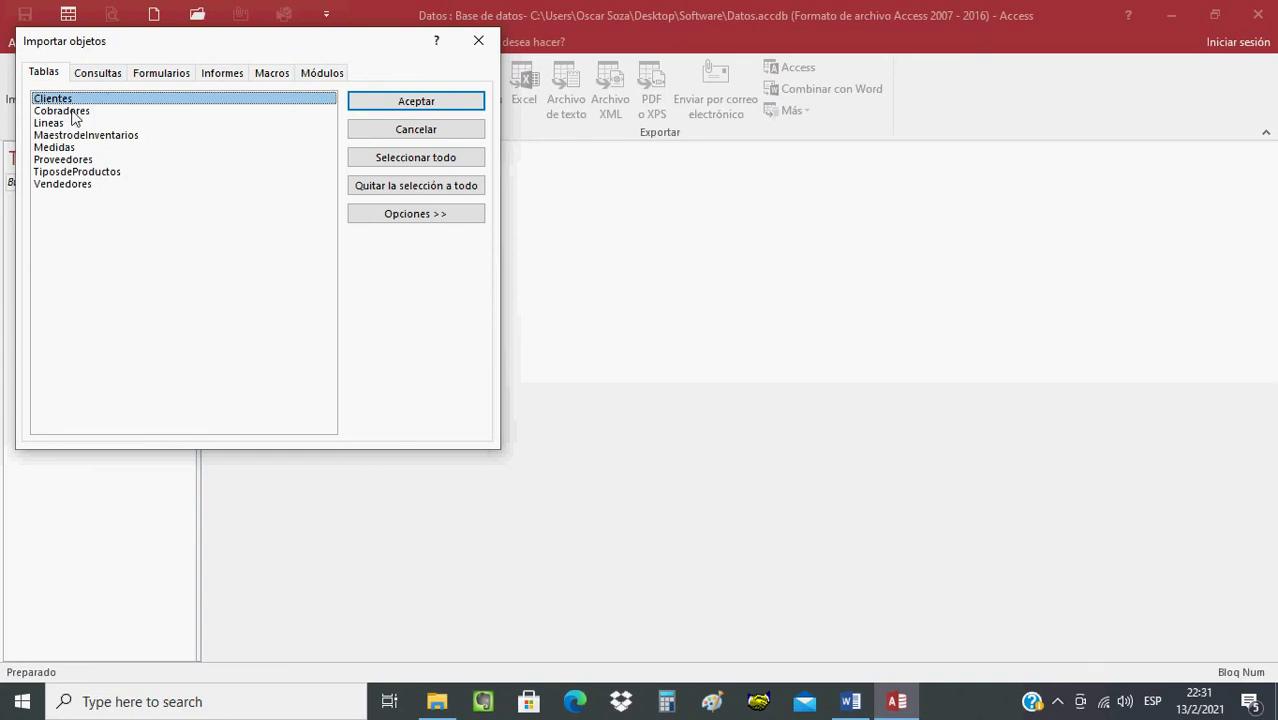
left_click(360, 103)
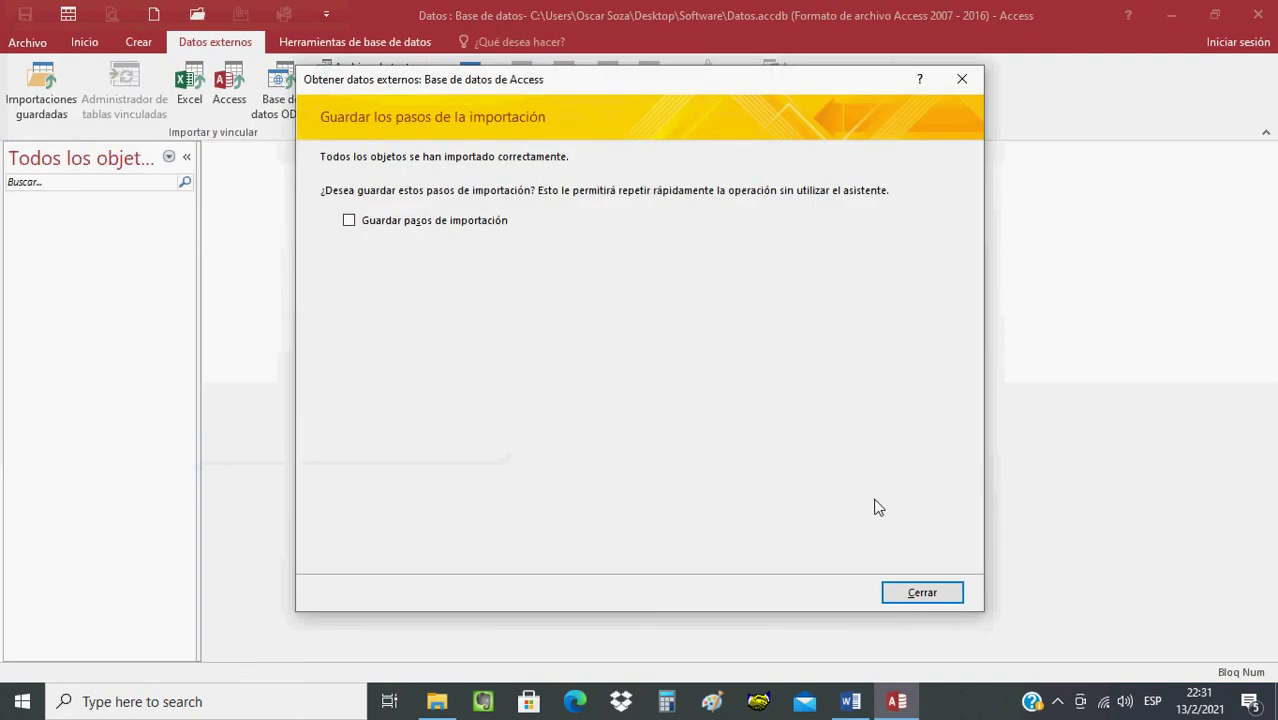
left_click(910, 593)
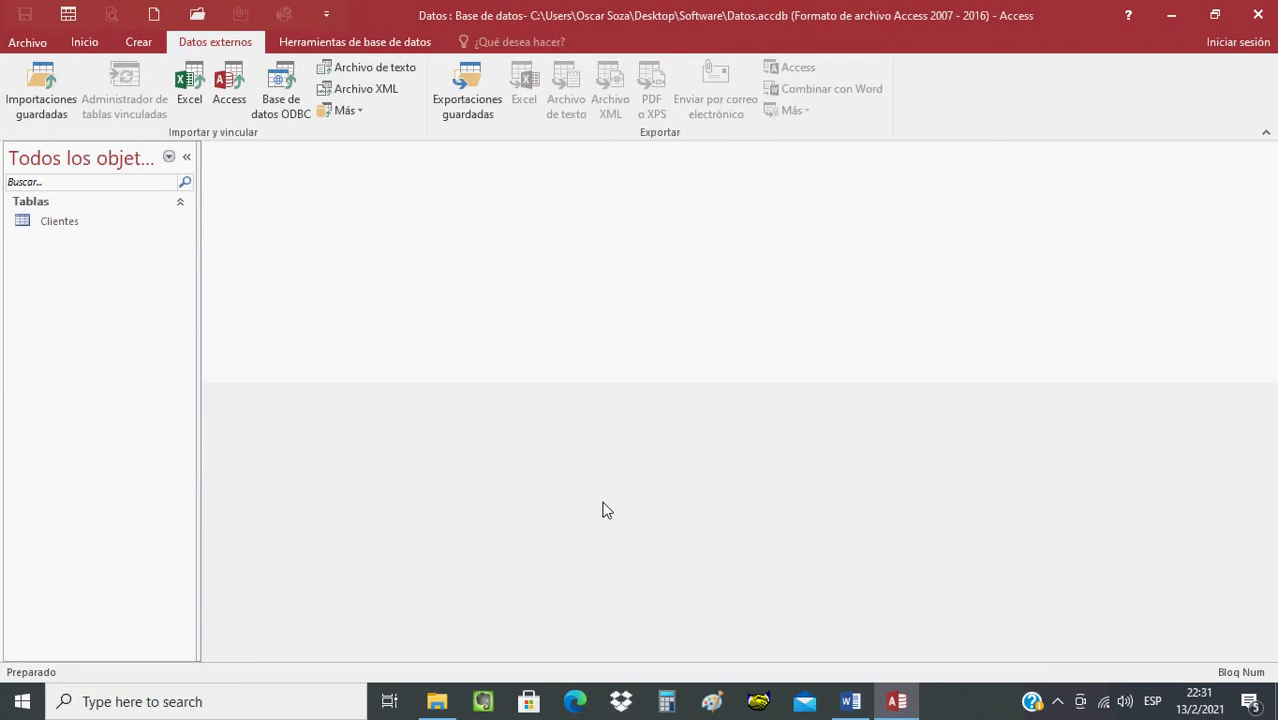
- Open the imported Clientes table to check its records, and close the table and the database
left_click(60, 221)
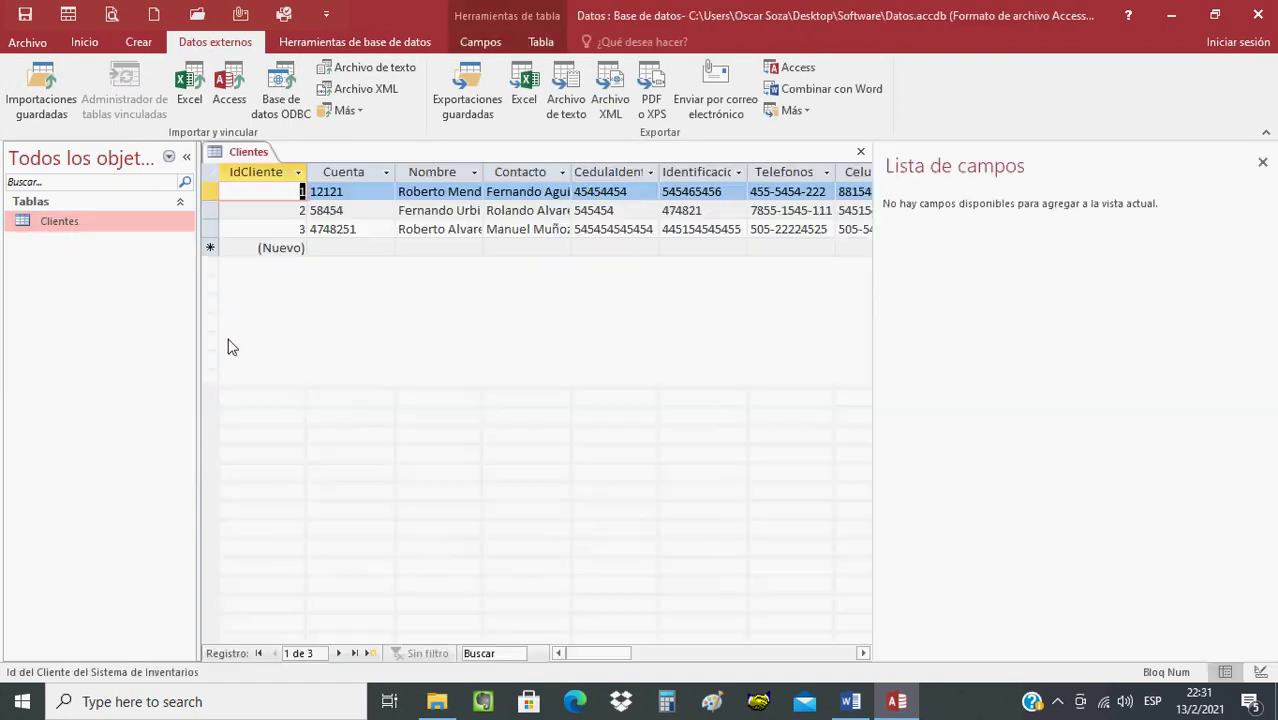
left_click(1262, 162)
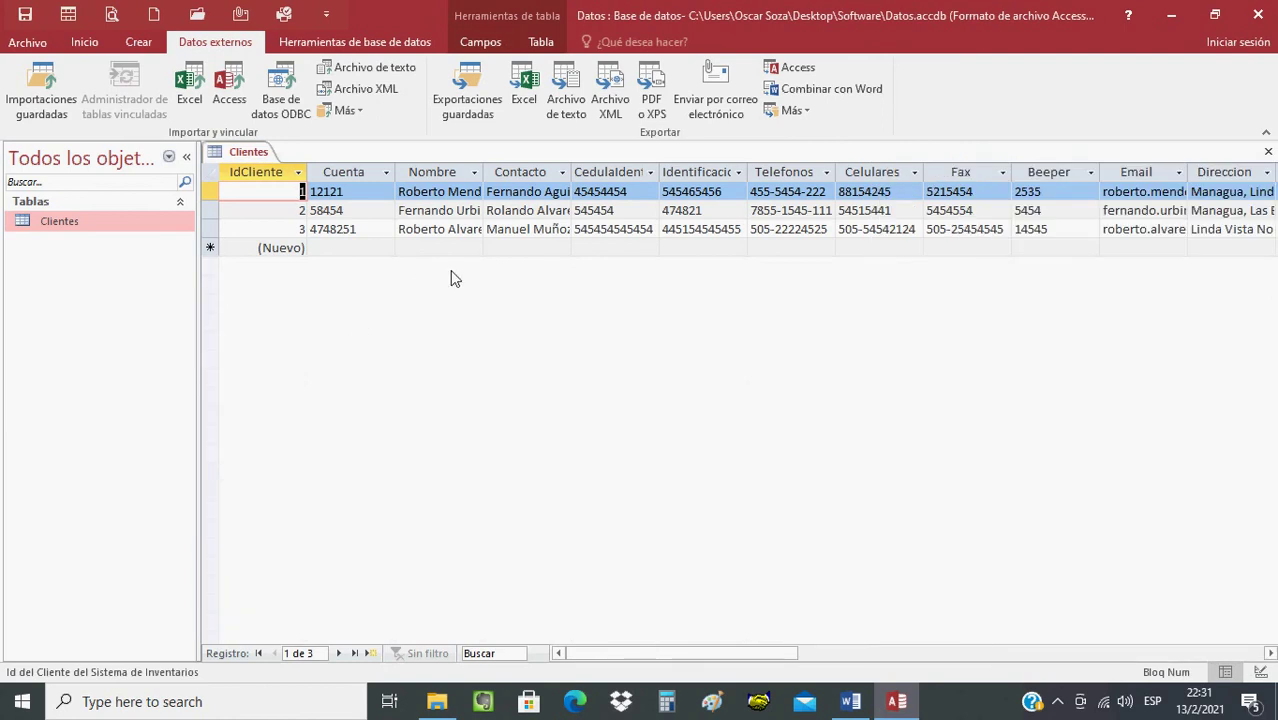
key("Tab")
key("Down")
key("Down")
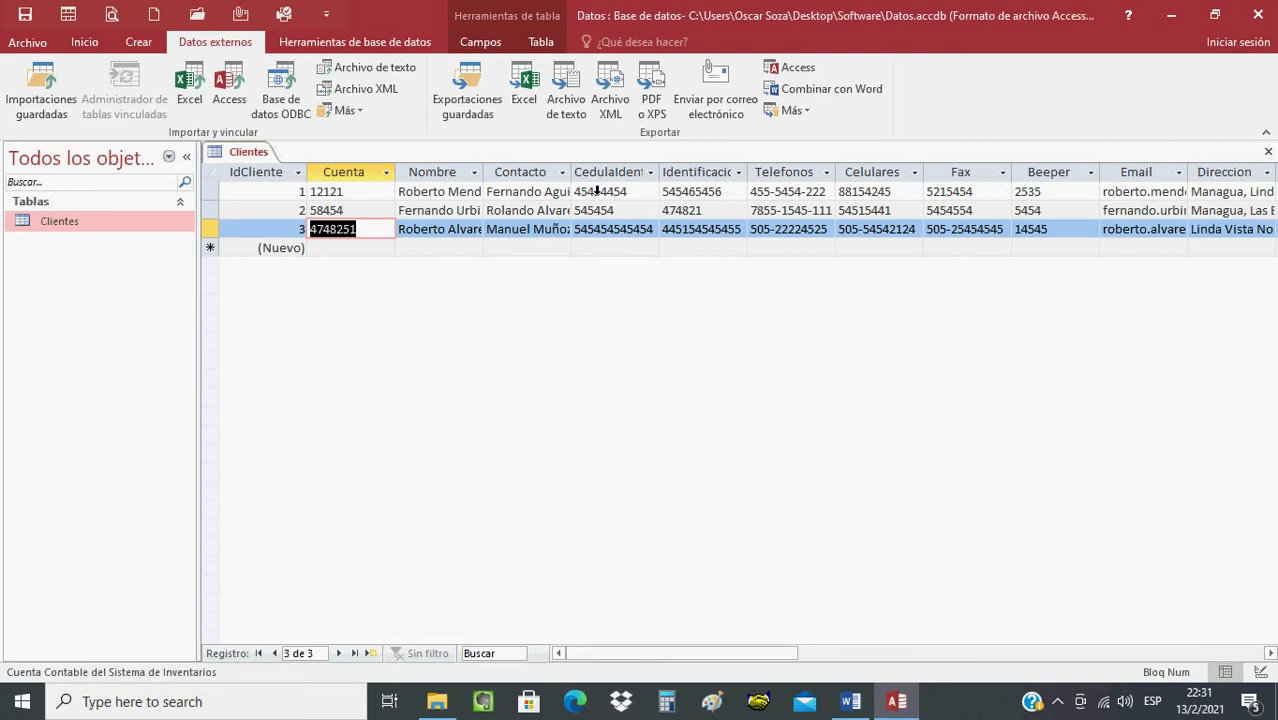
left_click(1268, 151)
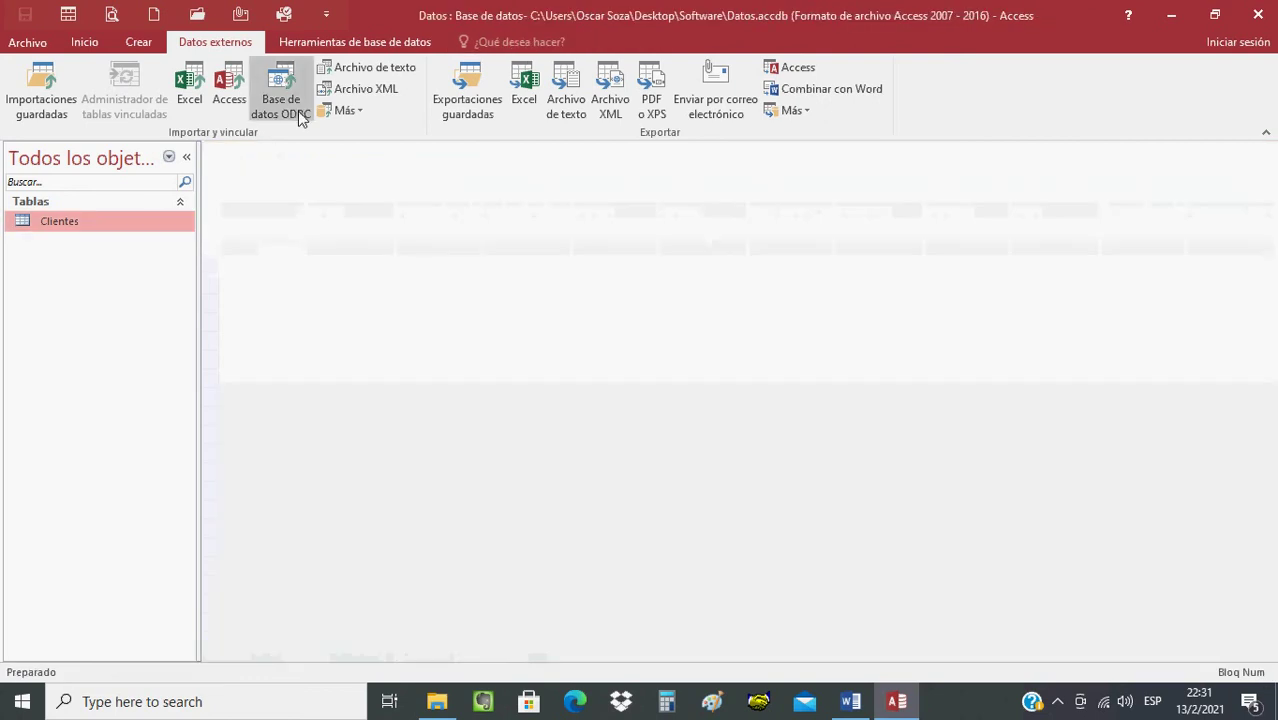
left_click(1258, 16)
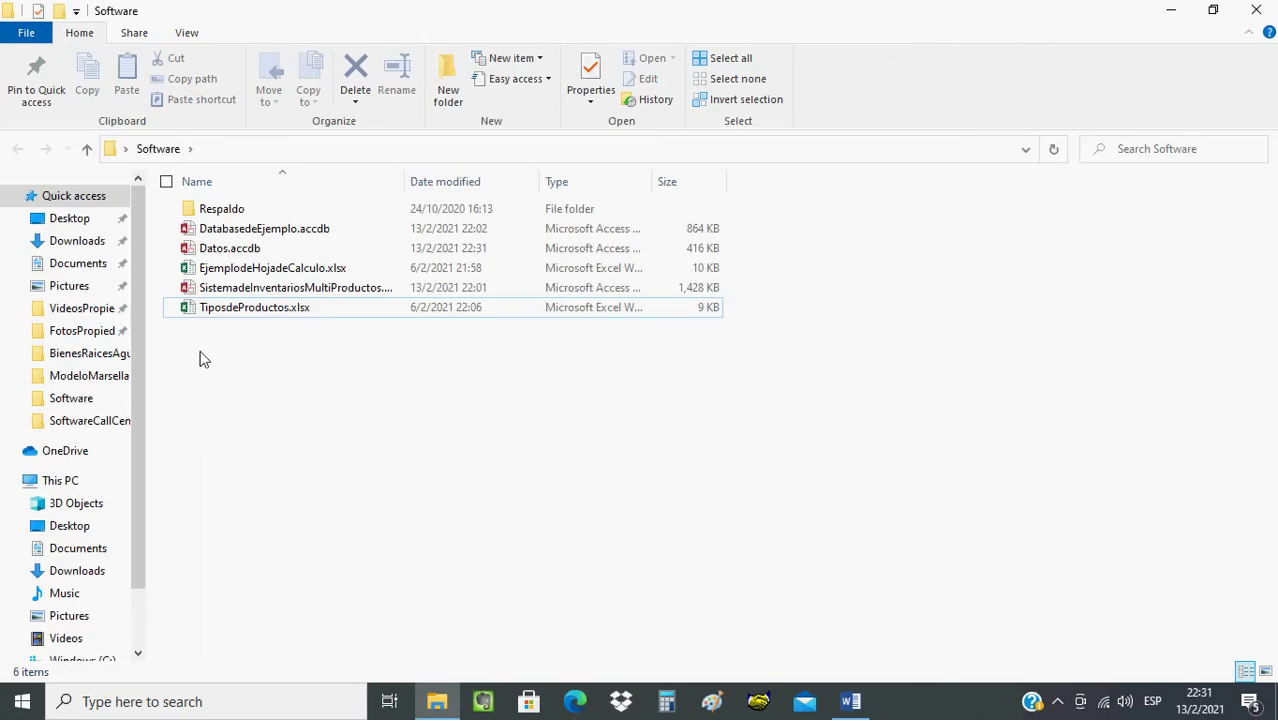
double_click(250, 254)
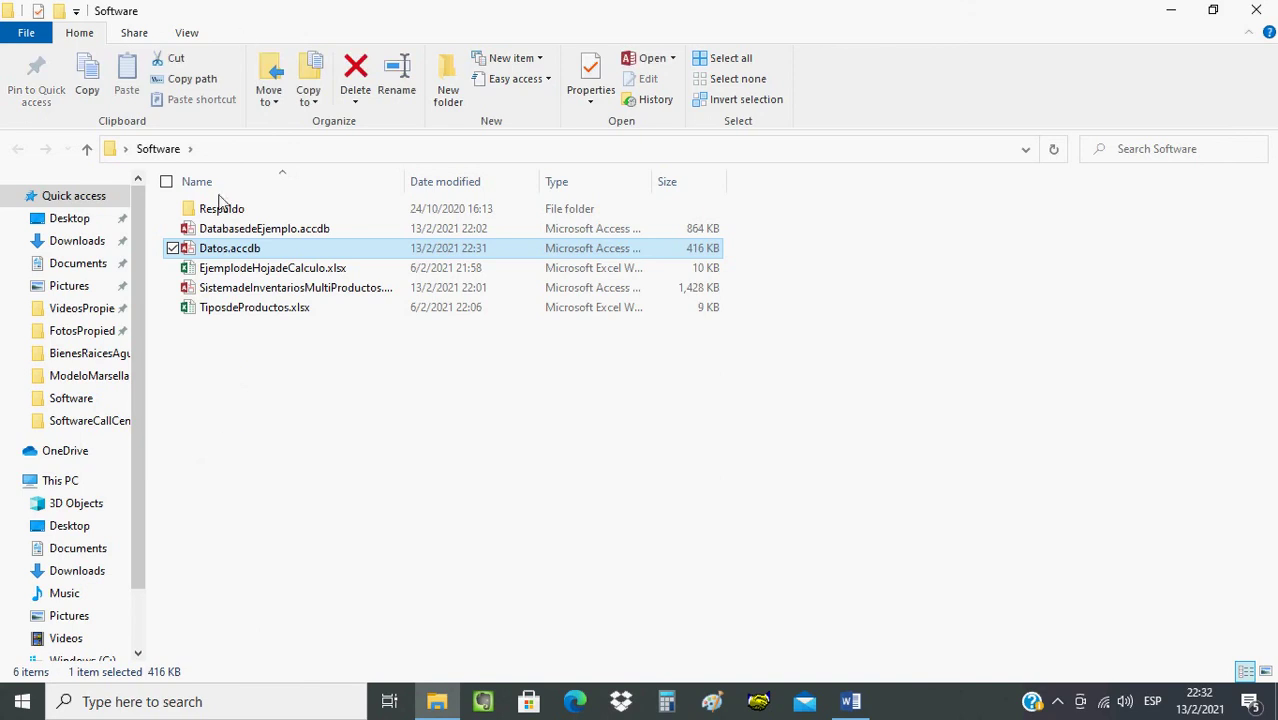
left_click(171, 248)
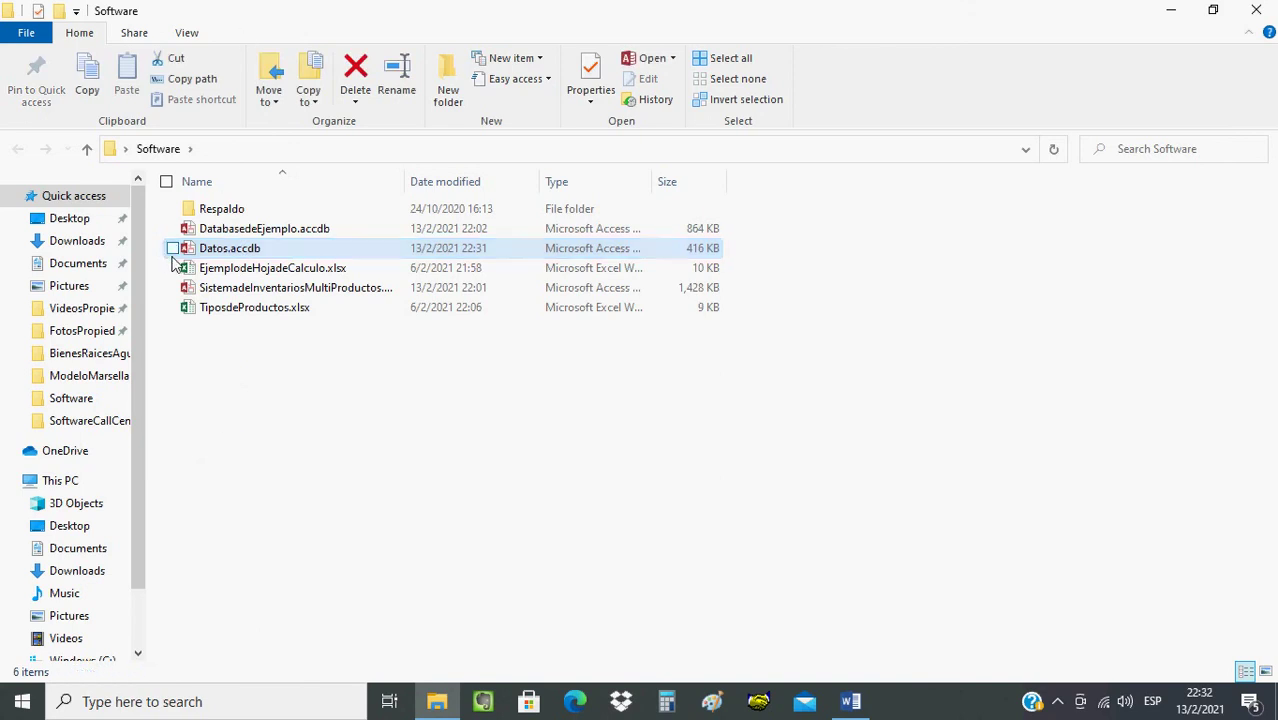
- Start a new Microsoft Access database from the Software folder and choose that same folder as its save location
right_click(198, 366)
mouse_move(383, 576)
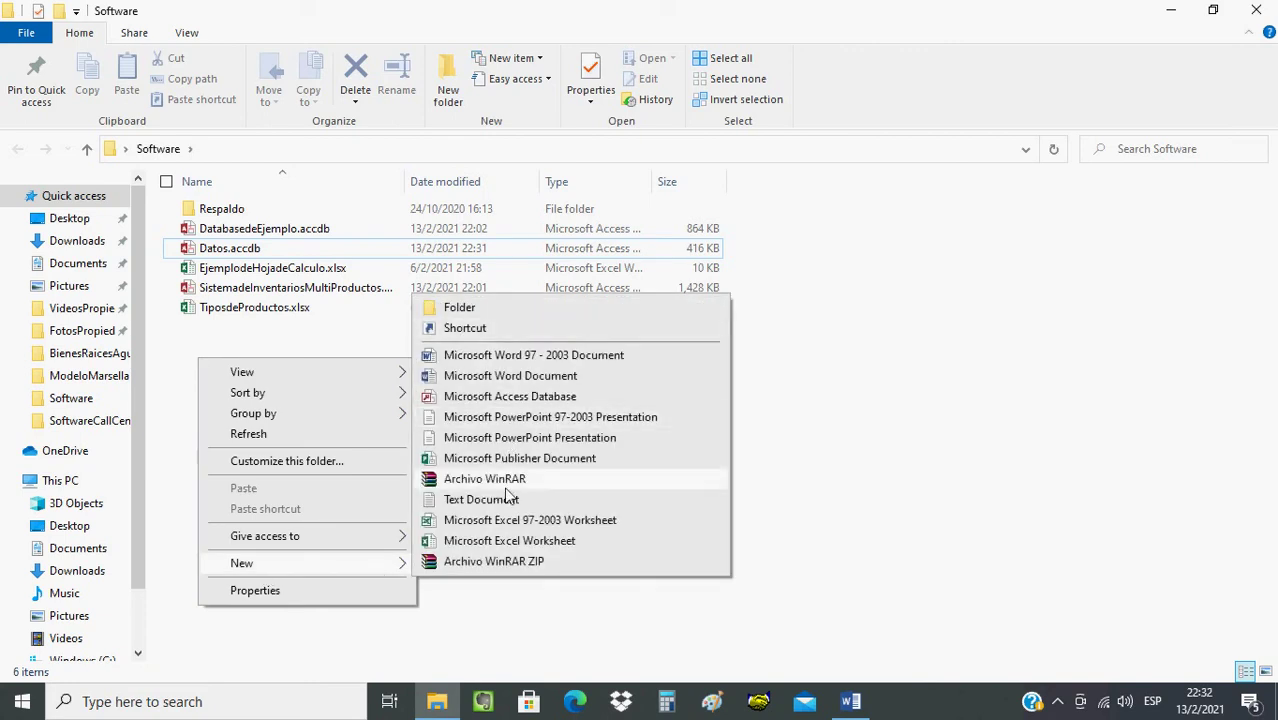
left_click(507, 398)
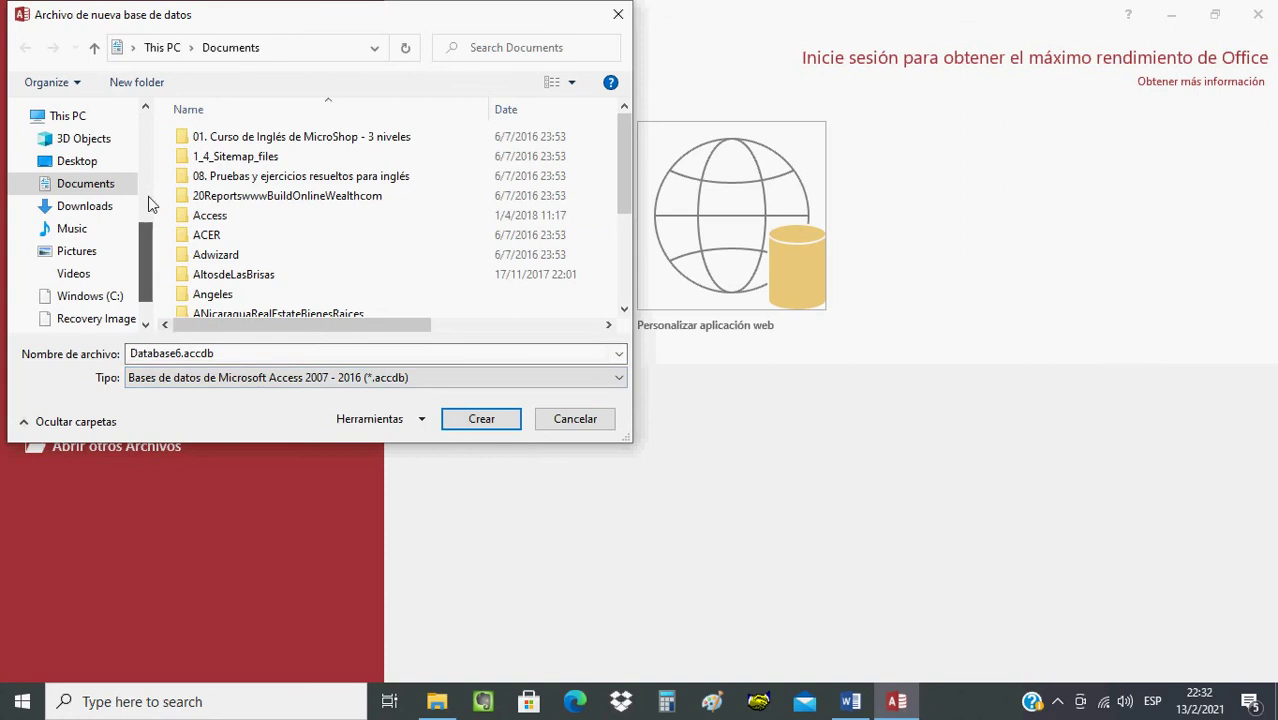
left_click_drag(142, 244, 142, 187)
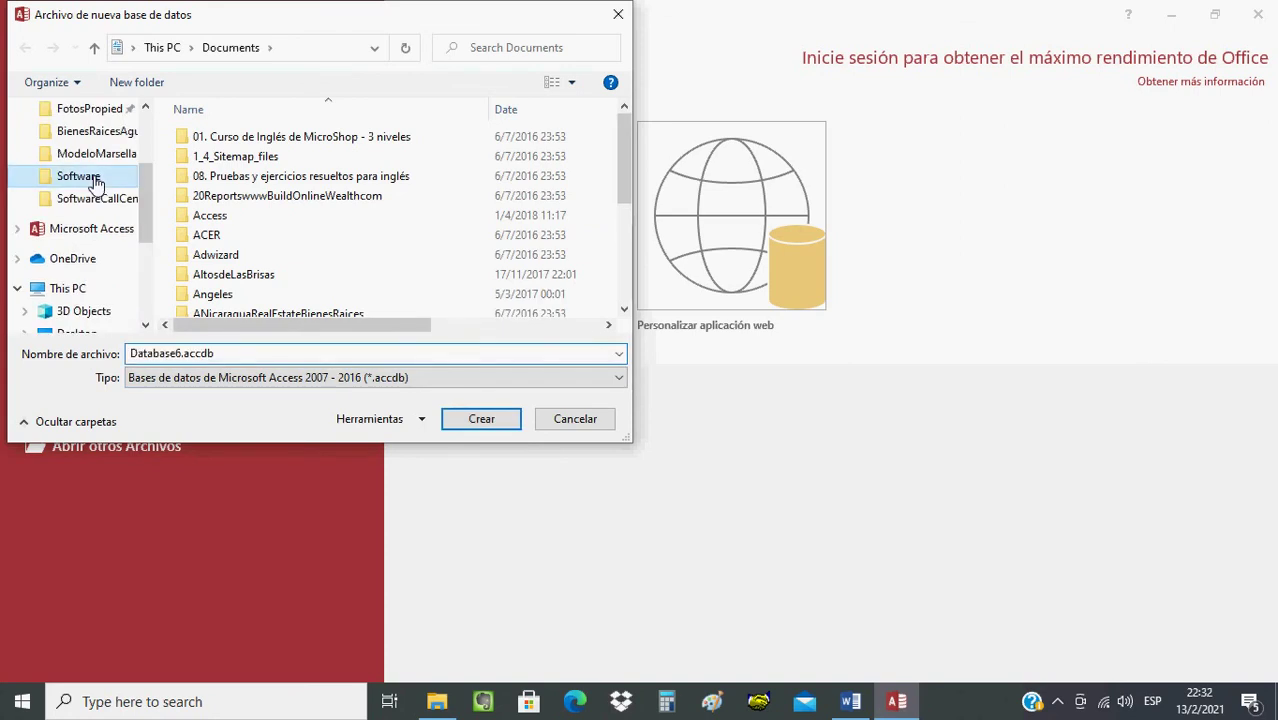
left_click(96, 184)
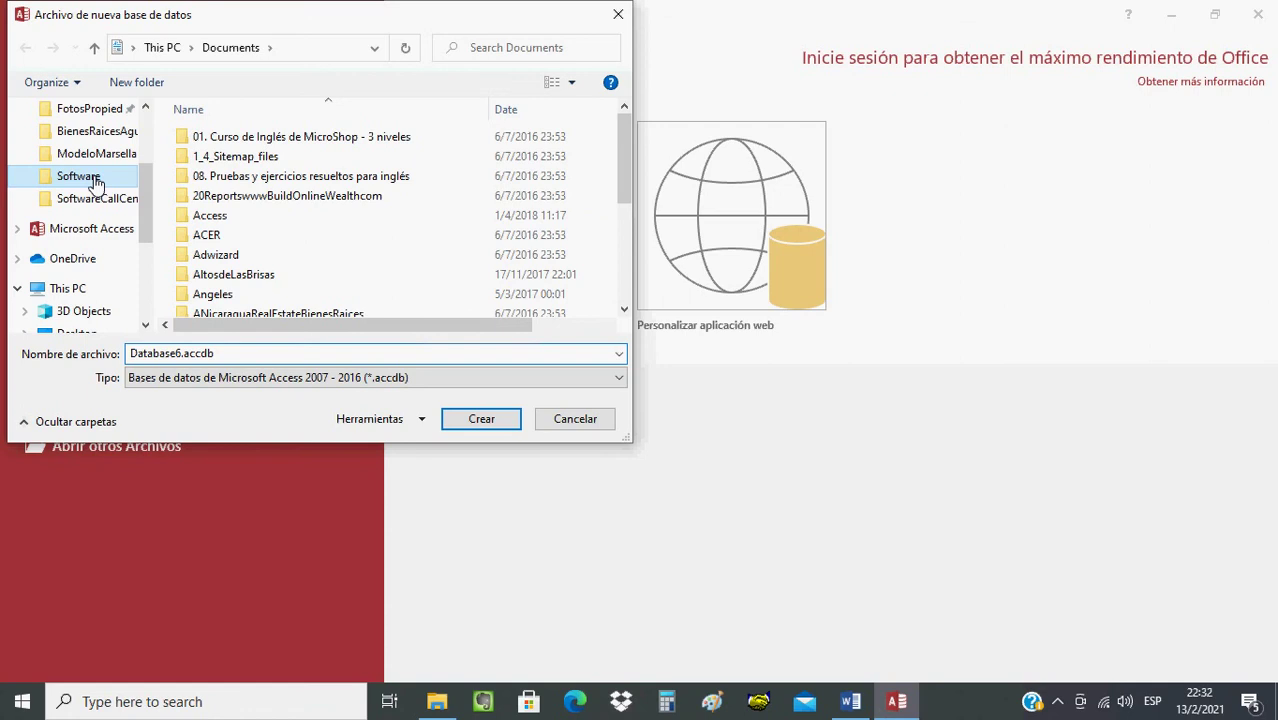
- Name the new database file Sistema.accdb, create it, and close the empty database
double_click(281, 358)
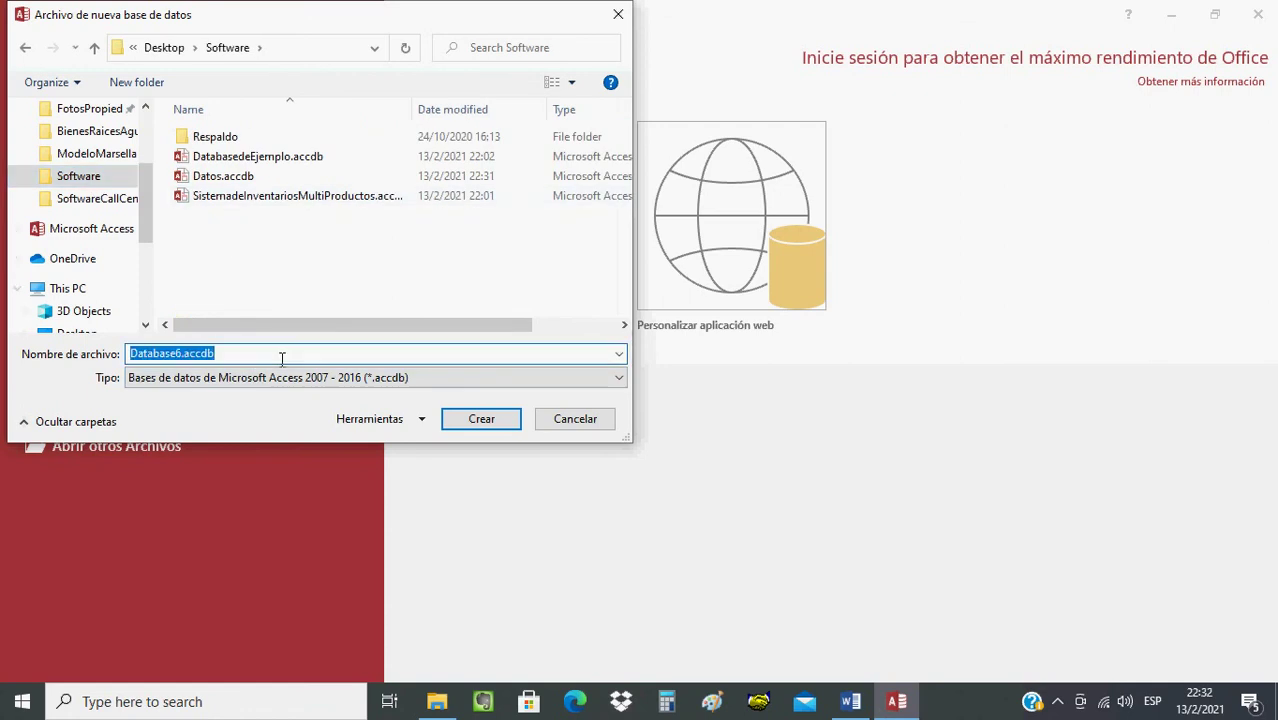
left_click(281, 358)
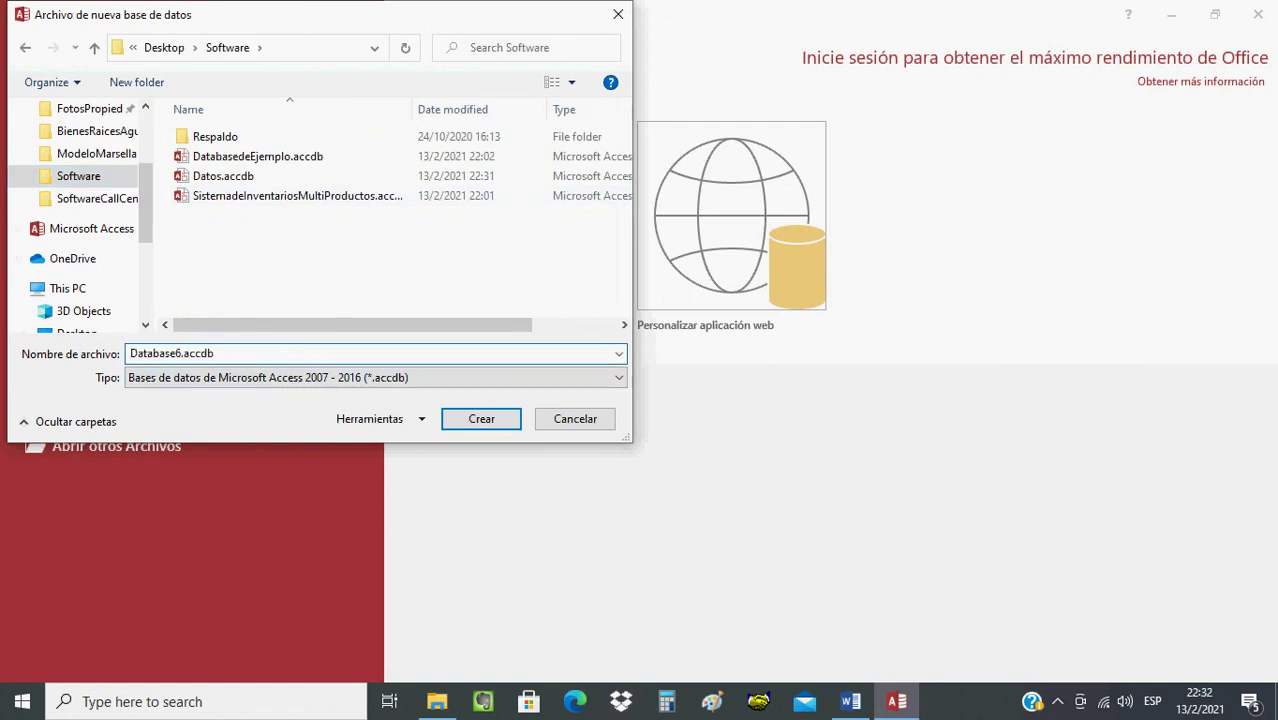
key("Home")
type("Sistema")
key("Delete")
key("Delete")
key("Delete")
key("Delete")
key("Delete")
key("Delete")
key("Delete")
key("Delete")
key("Delete")
left_click(481, 419)
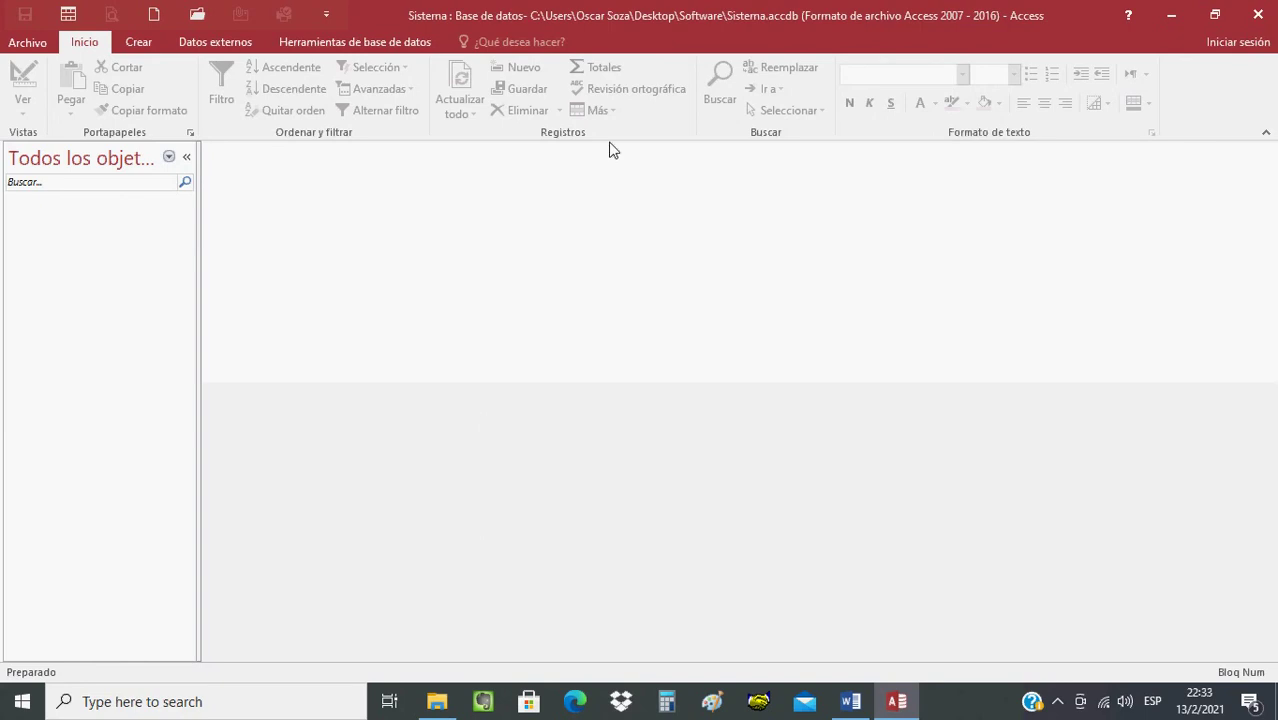
left_click(1260, 14)
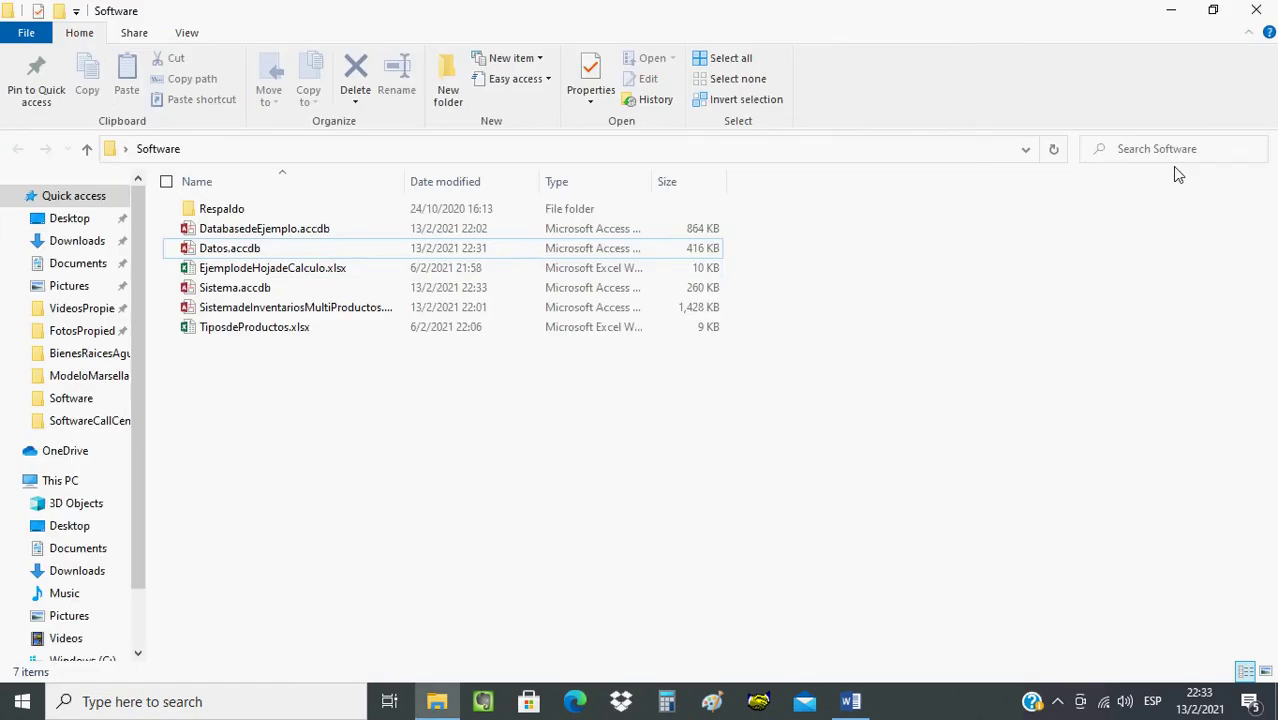
double_click(228, 250)
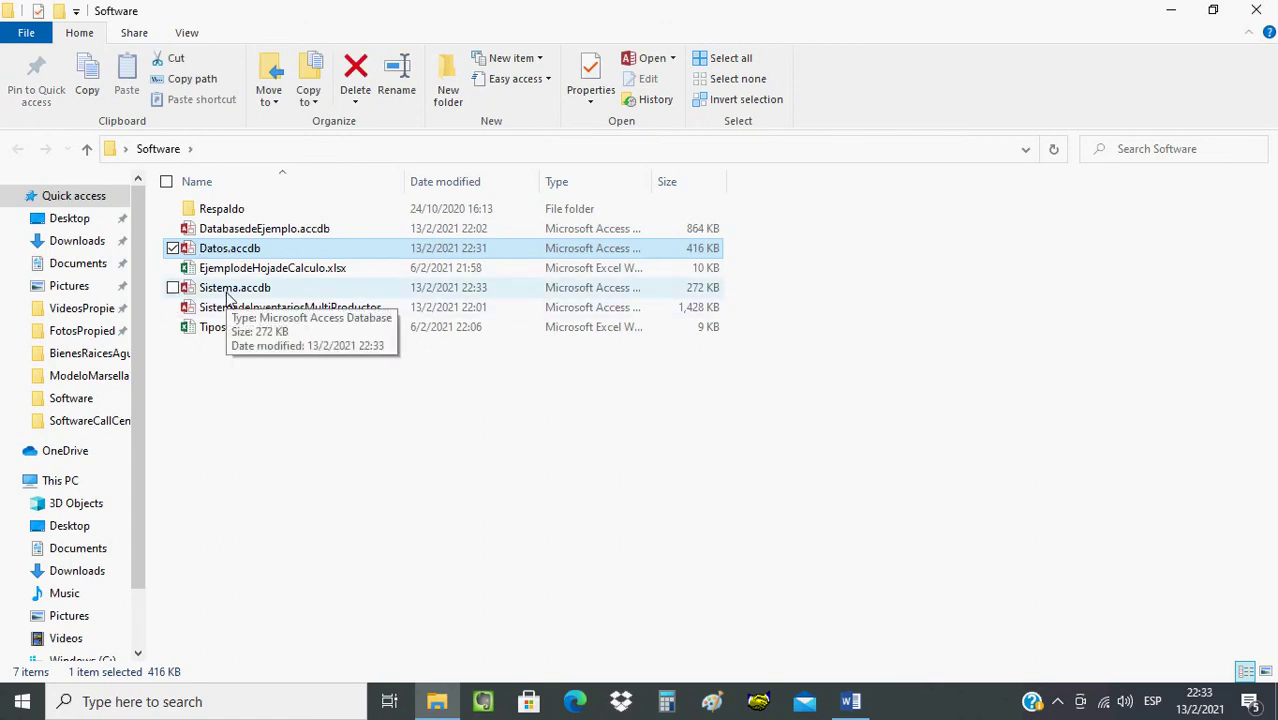
left_click(230, 290)
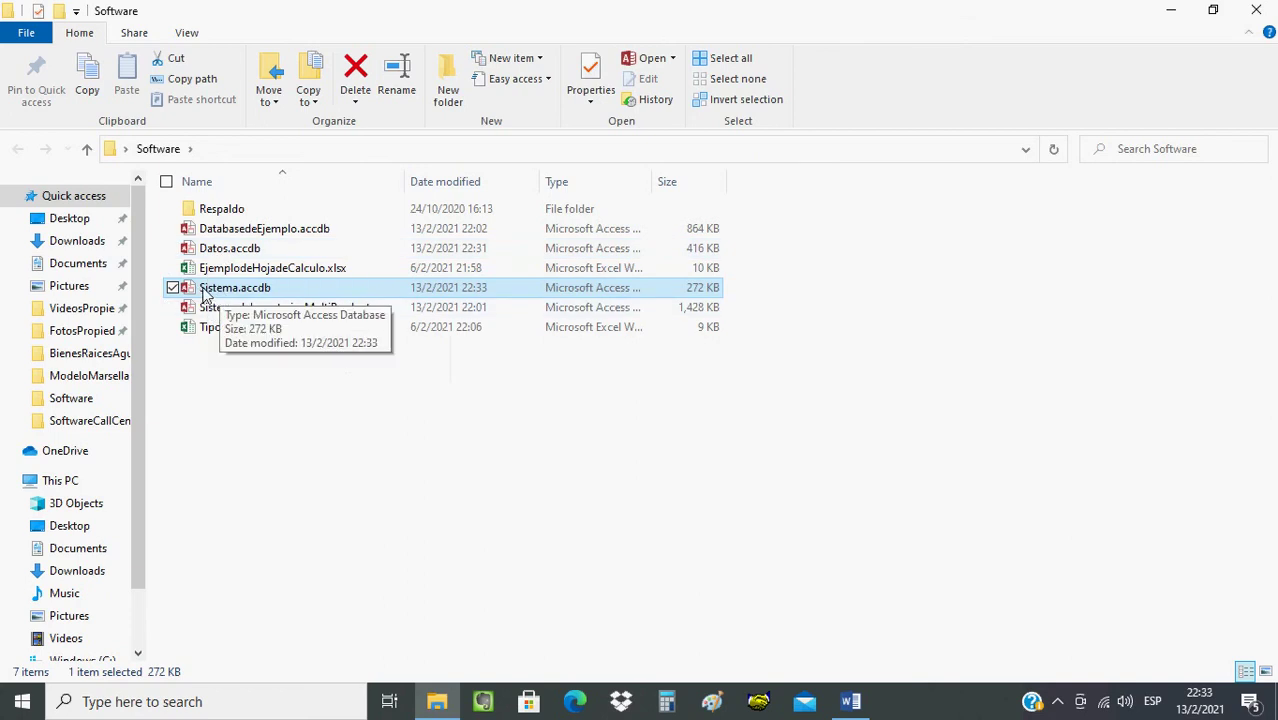
left_click(210, 288)
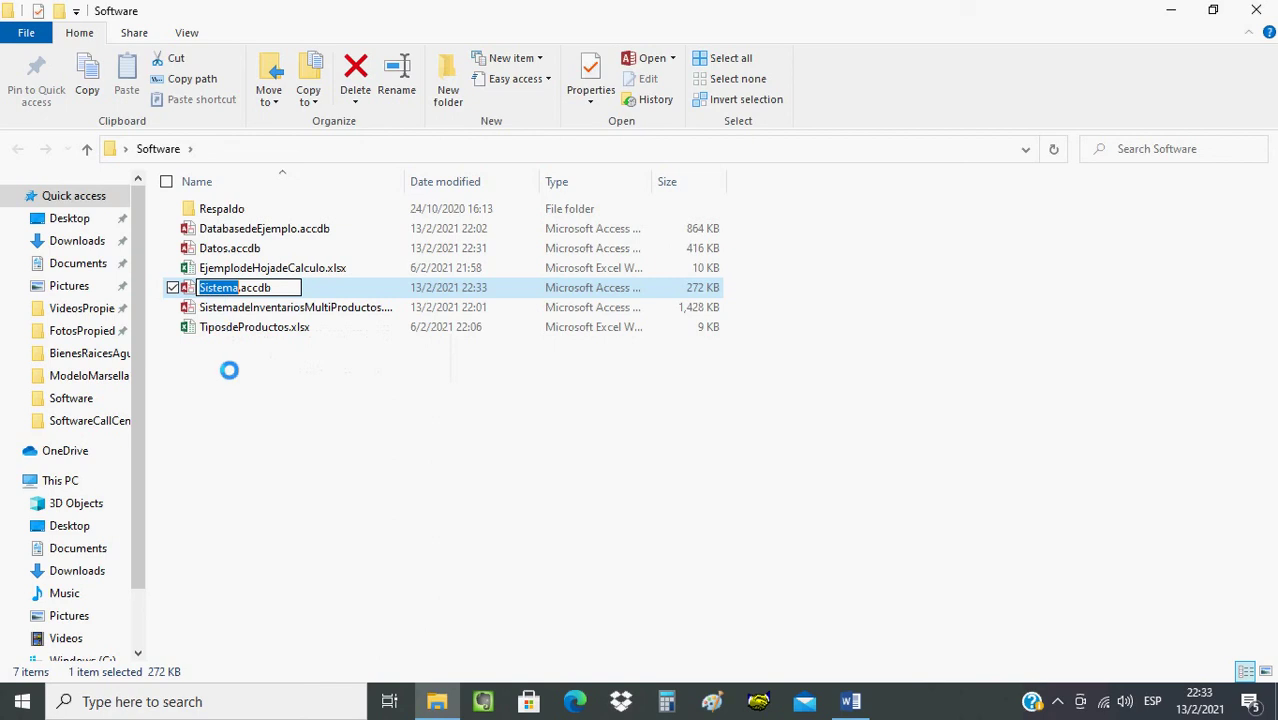
key("Left")
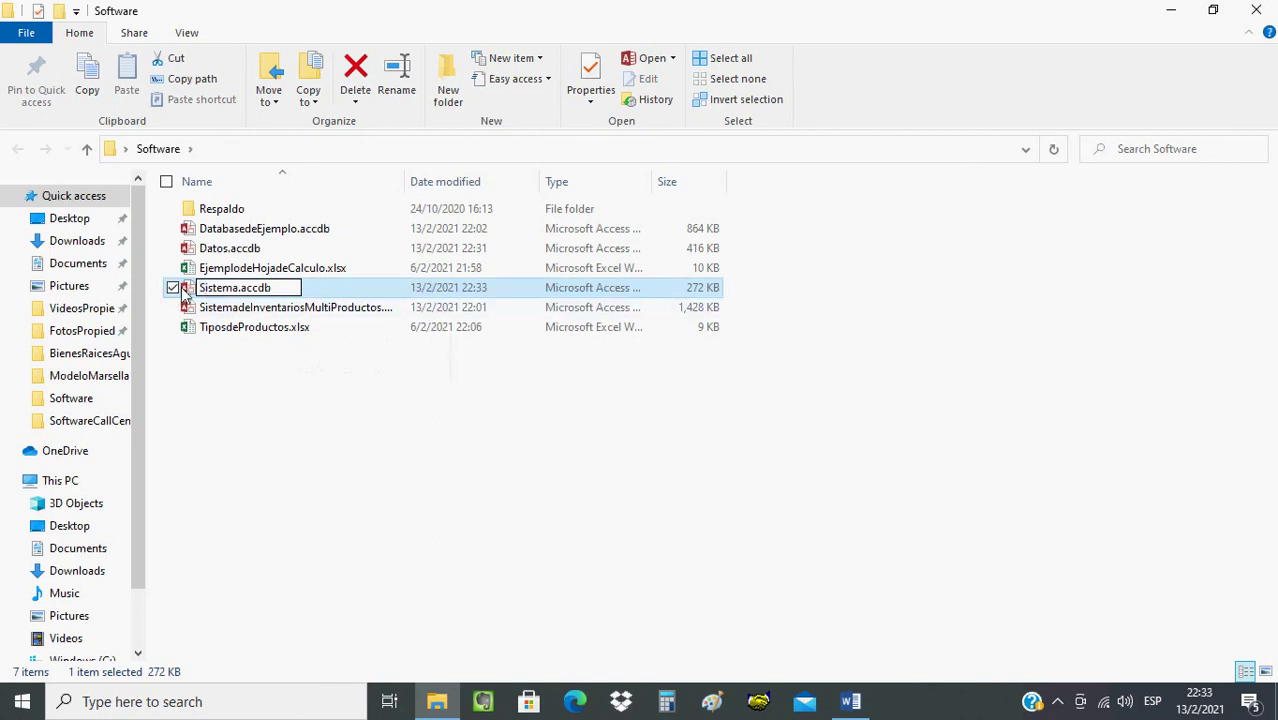
left_click(190, 293)
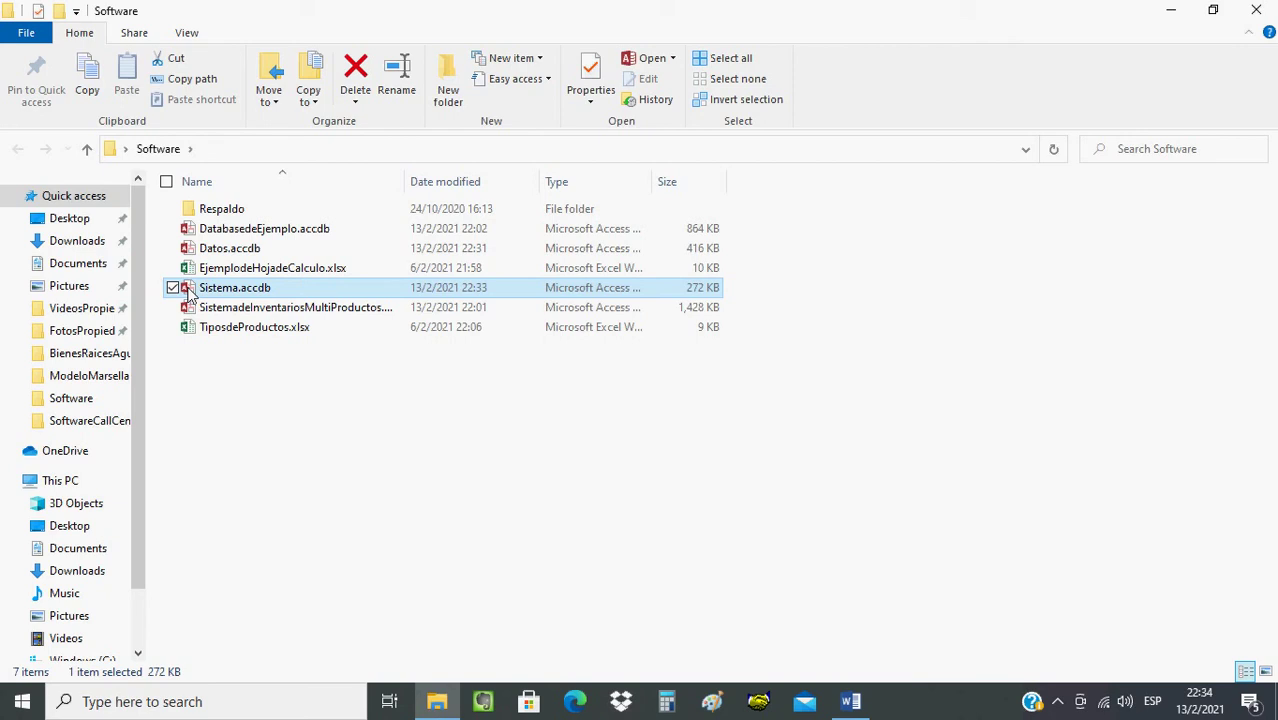
- Open Sistema.accdb and start getting external data from an Access database, with the option to link to the source through a linked table
double_click(190, 287)
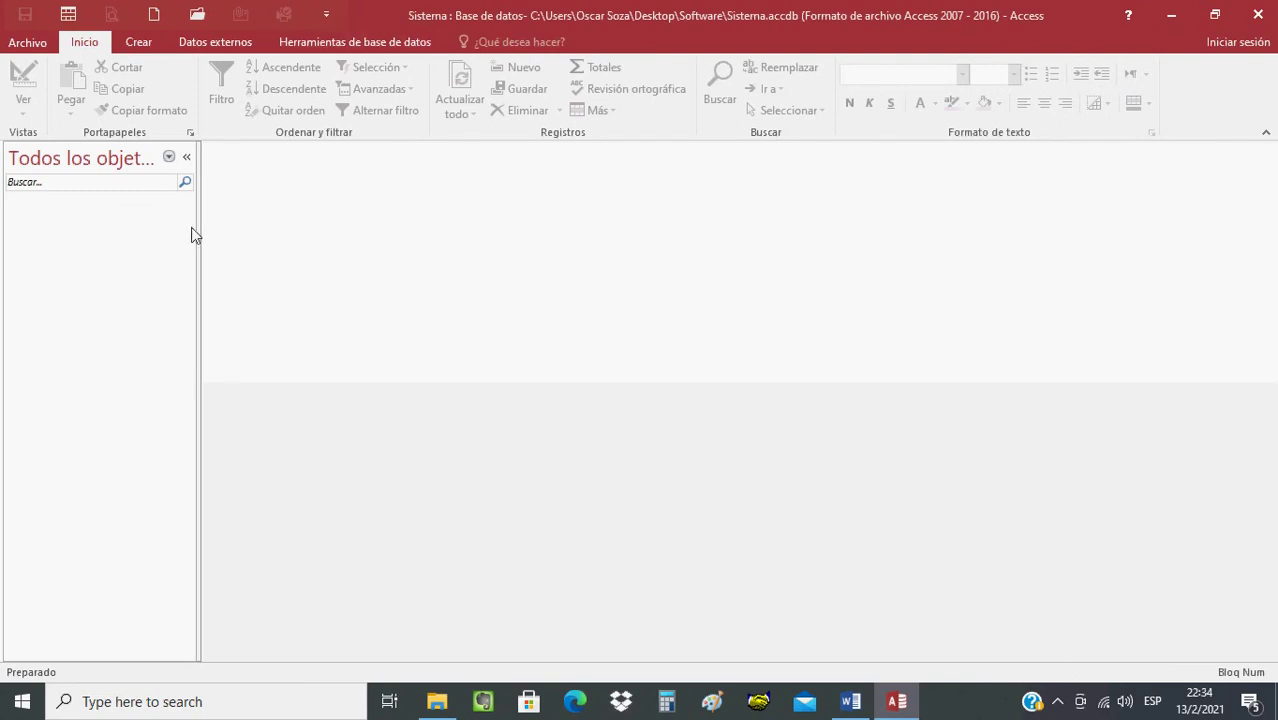
left_click(205, 45)
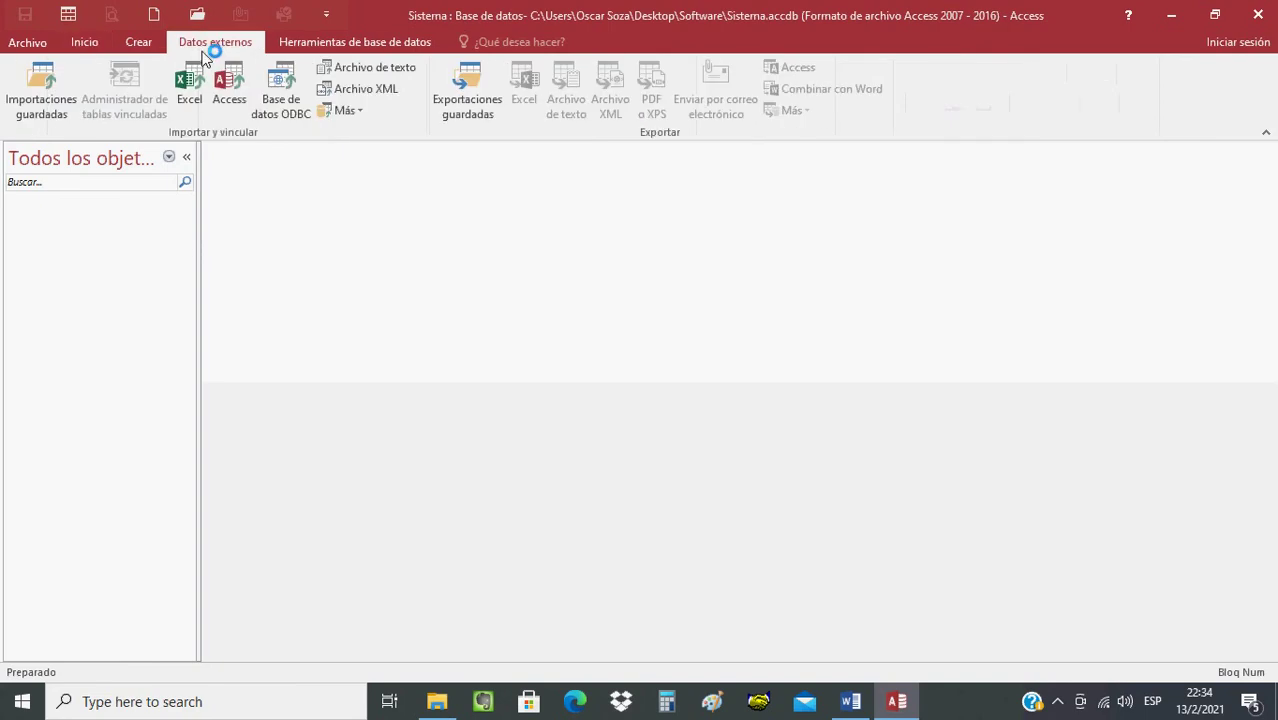
left_click(230, 101)
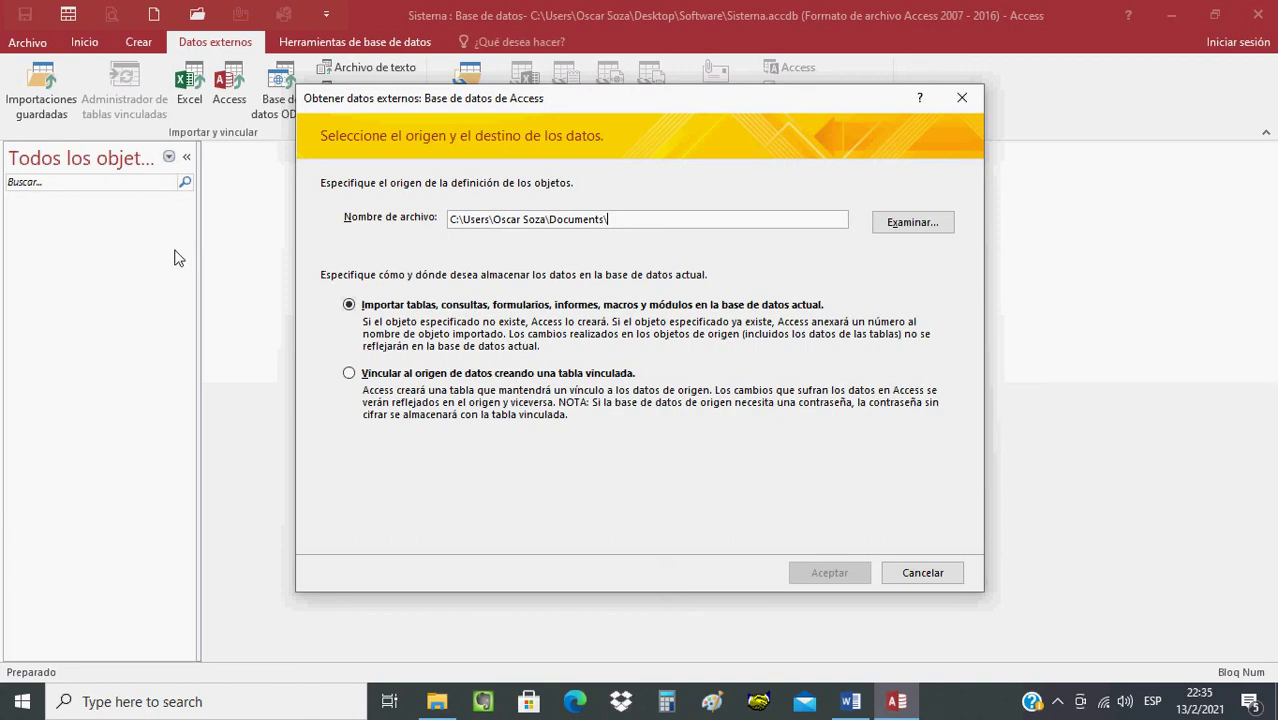
left_click(349, 373)
- Choose Datos.accdb in the Software folder as the data source and link its Clientes table
left_click(911, 226)
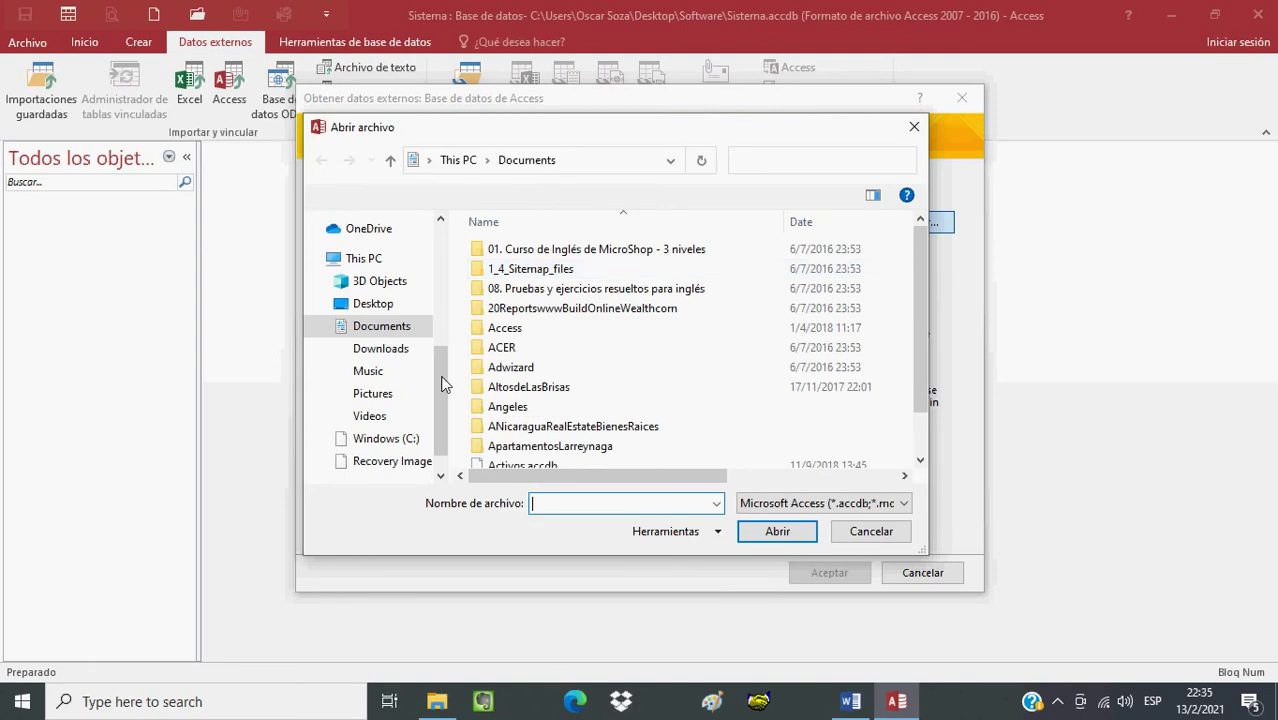
scroll(443, 366, "up", 1)
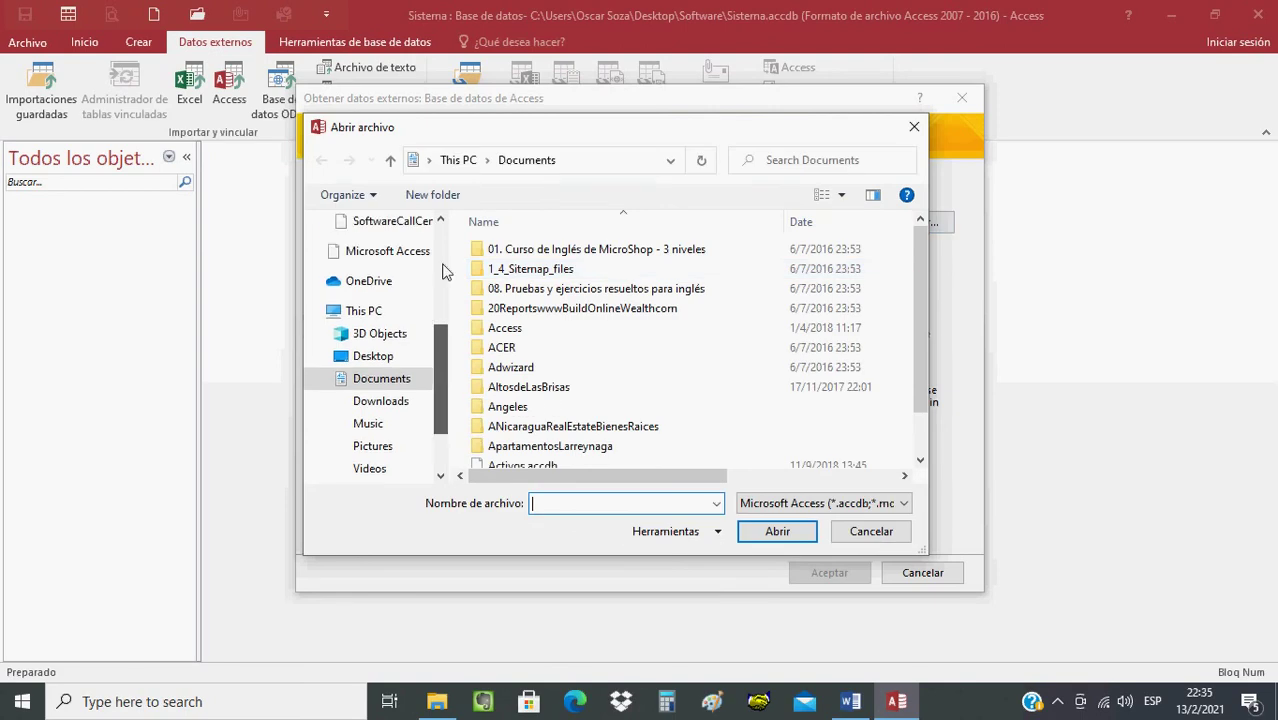
scroll(388, 405, "up", 4)
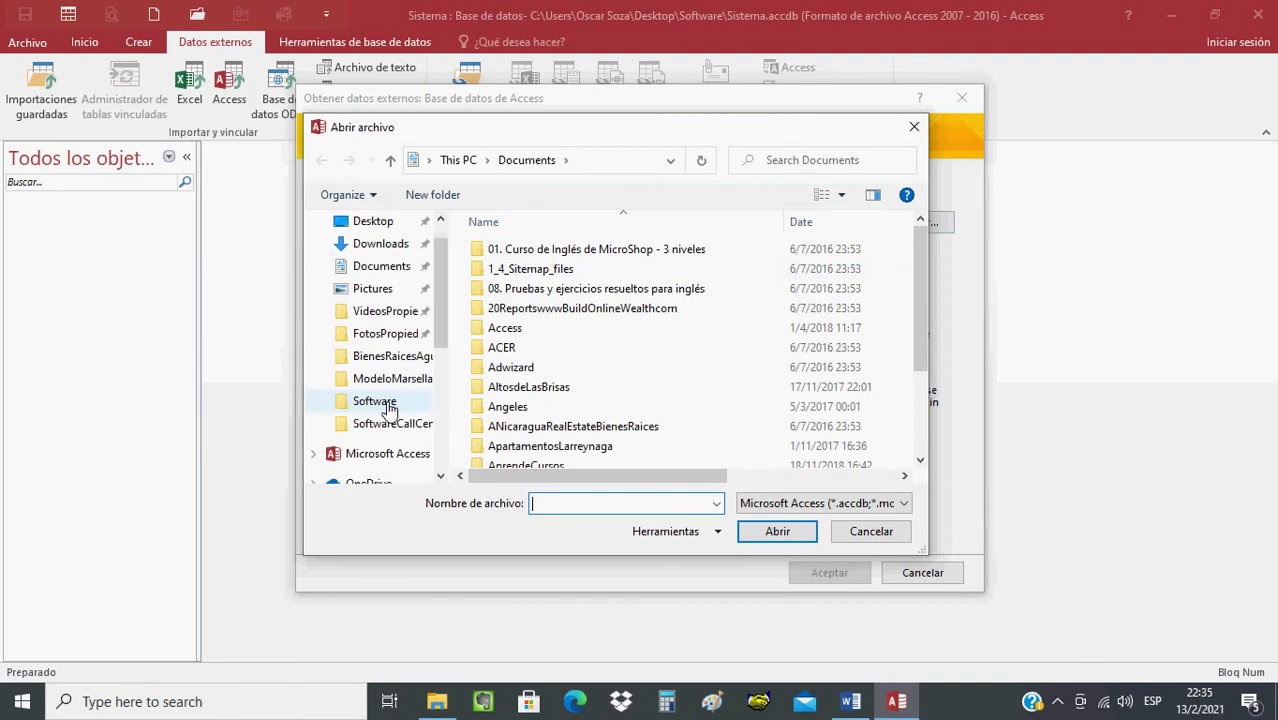
left_click(389, 405)
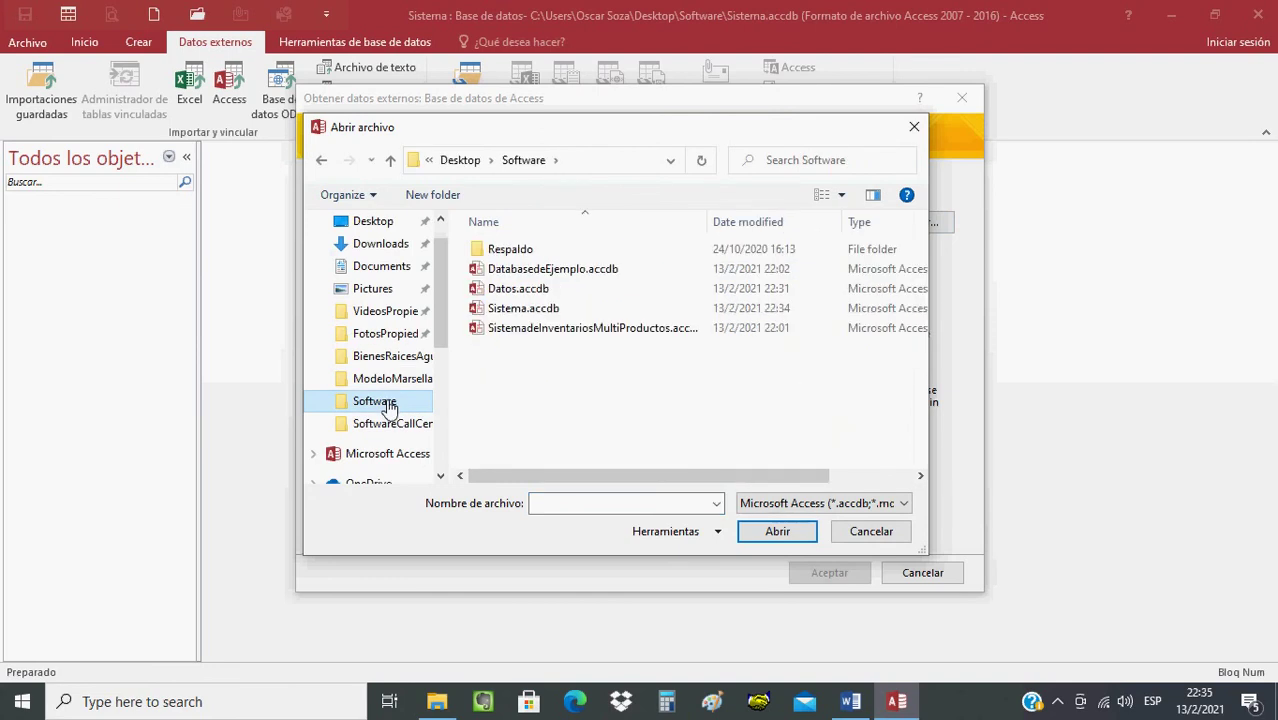
left_click(504, 292)
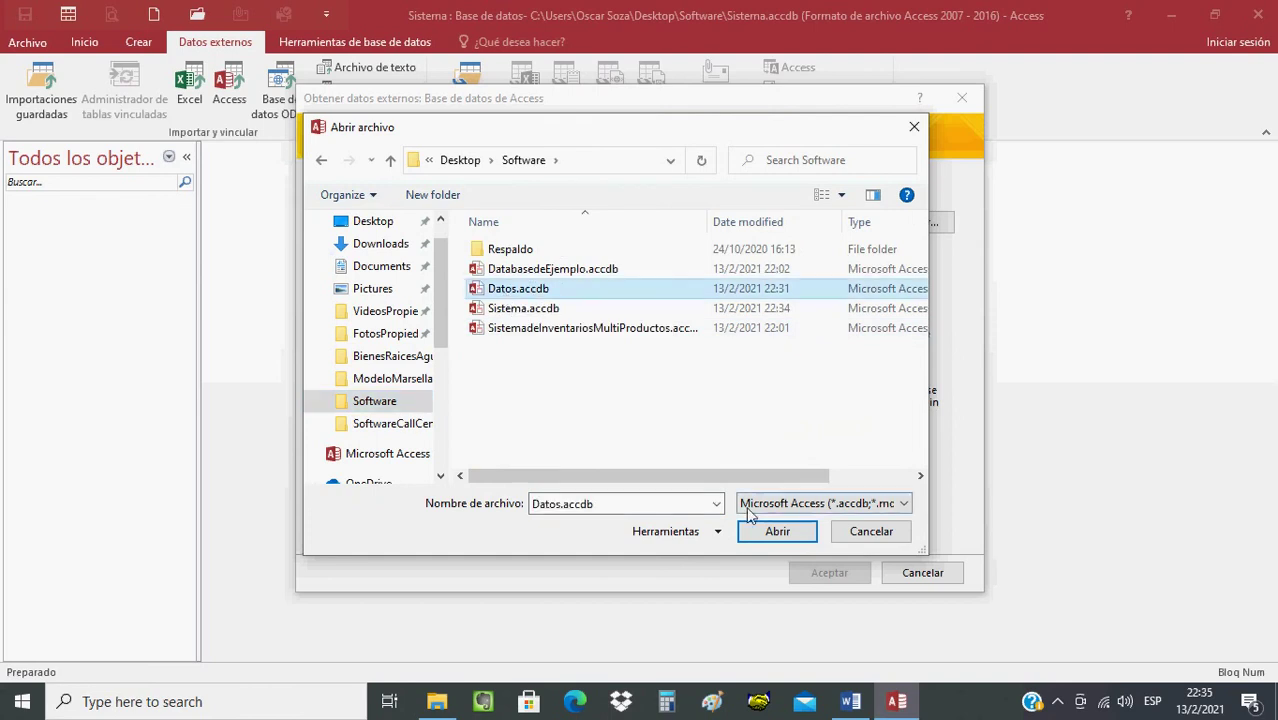
left_click(768, 533)
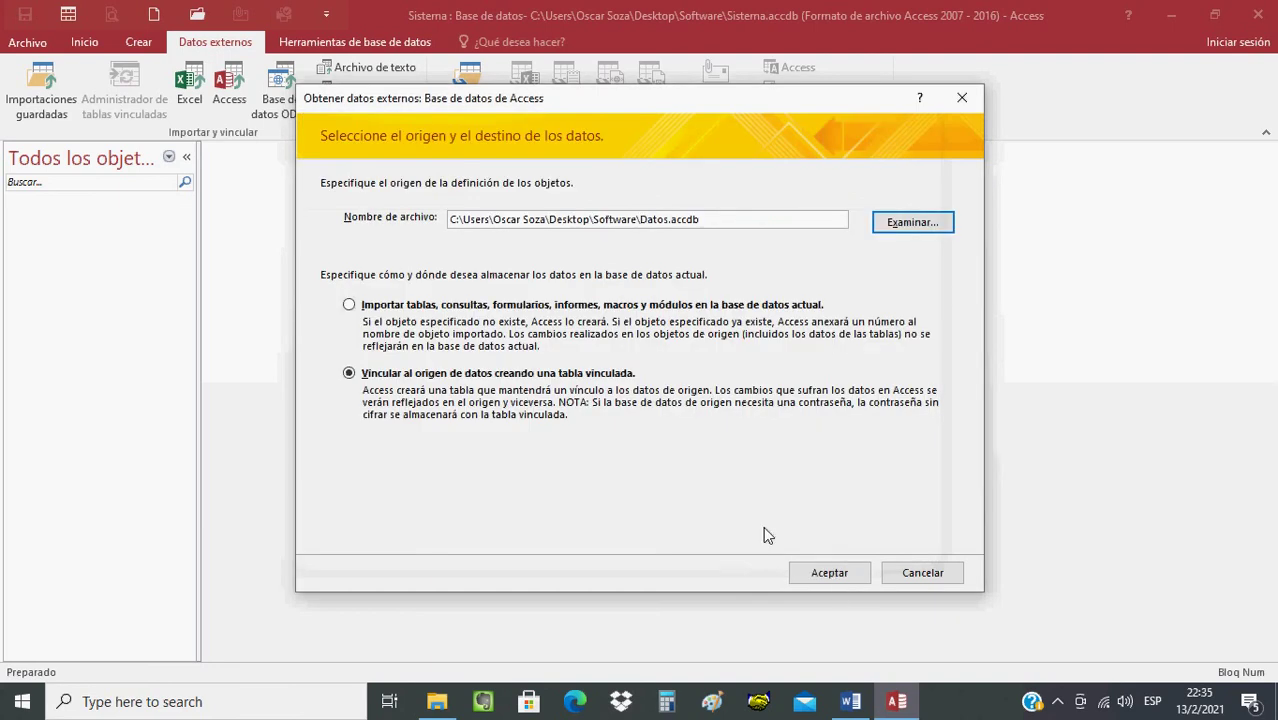
left_click(830, 573)
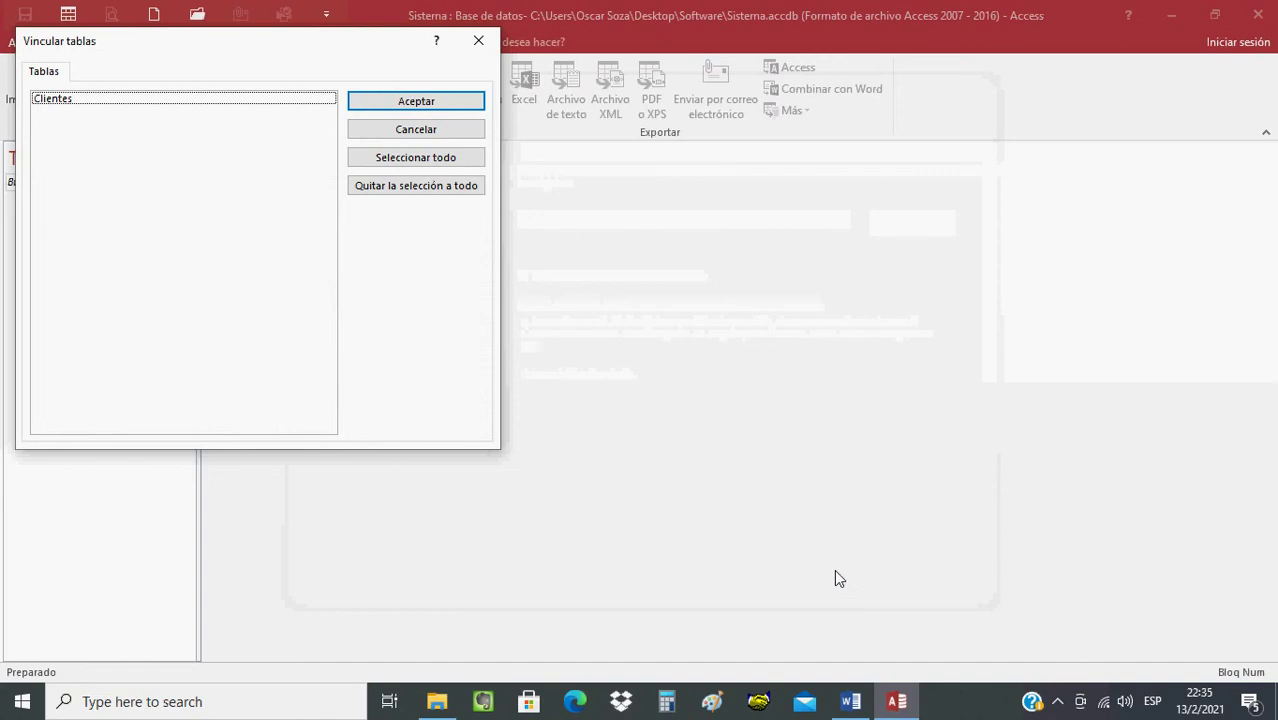
left_click(90, 99)
left_click(420, 102)
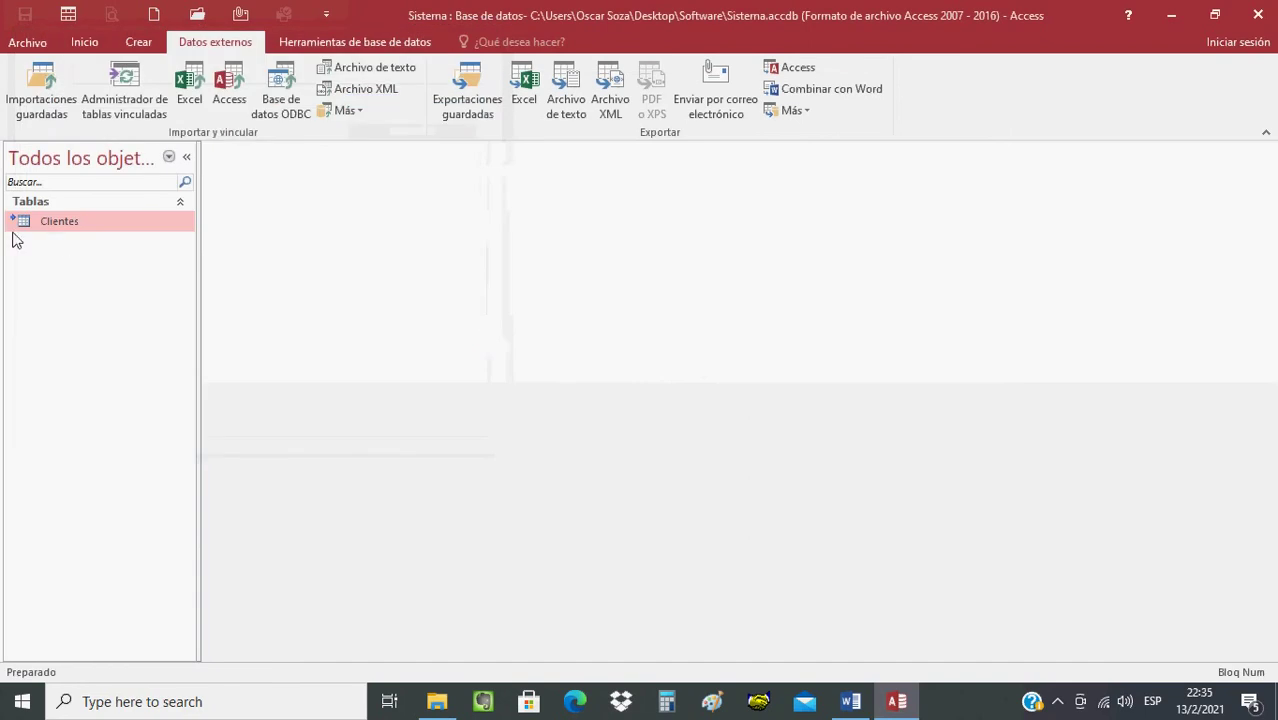
- Check the source path of the linked Clientes table, open it to view its records, and close it
mouse_move(12, 222)
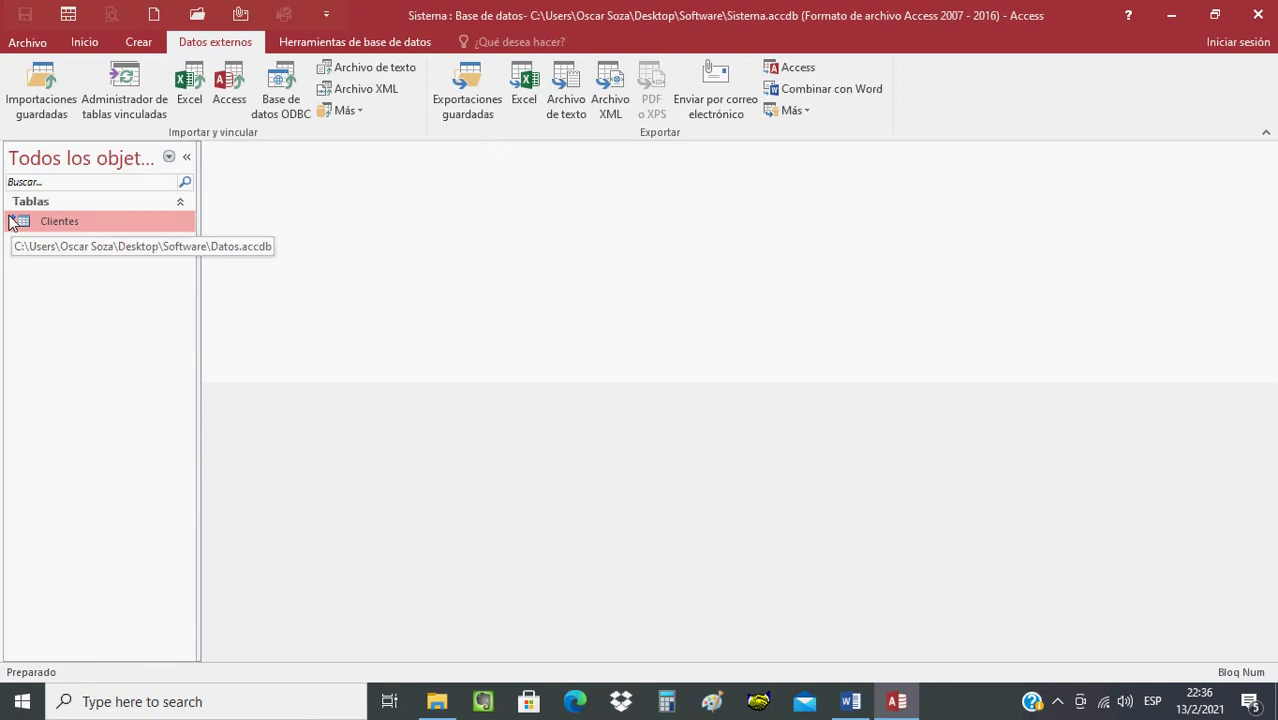
left_click(82, 229)
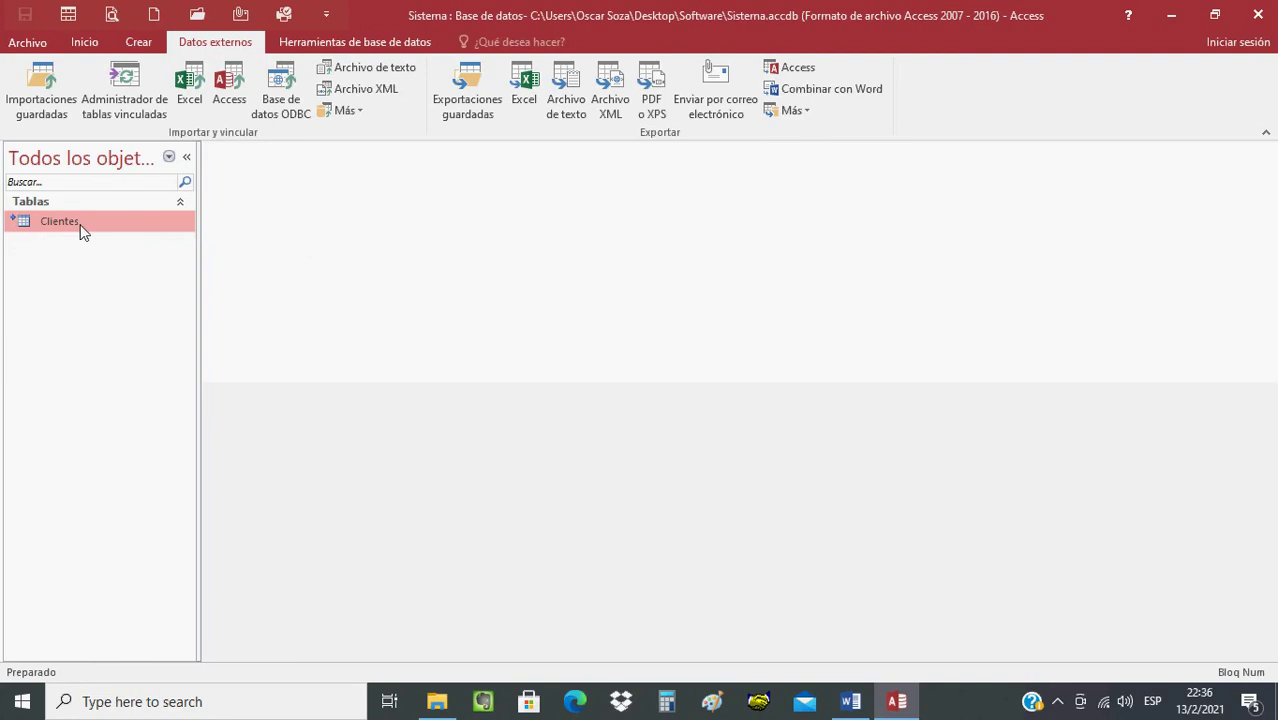
double_click(83, 229)
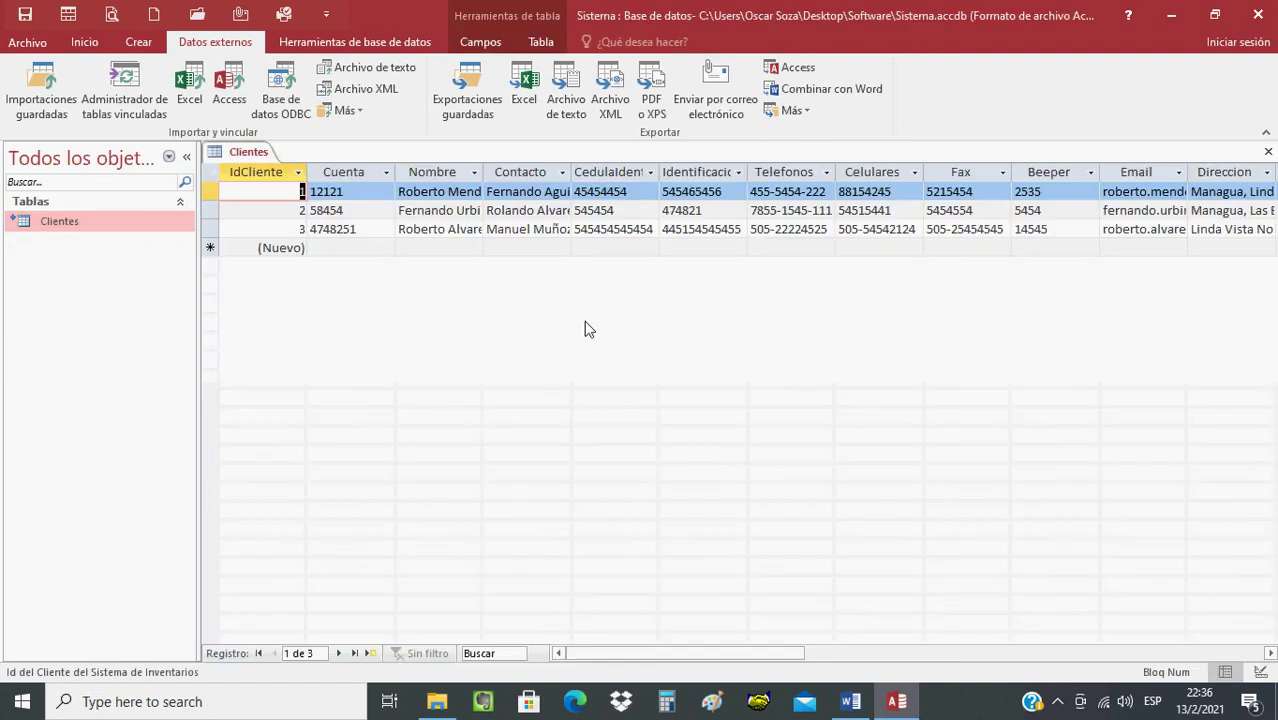
left_click(1268, 151)
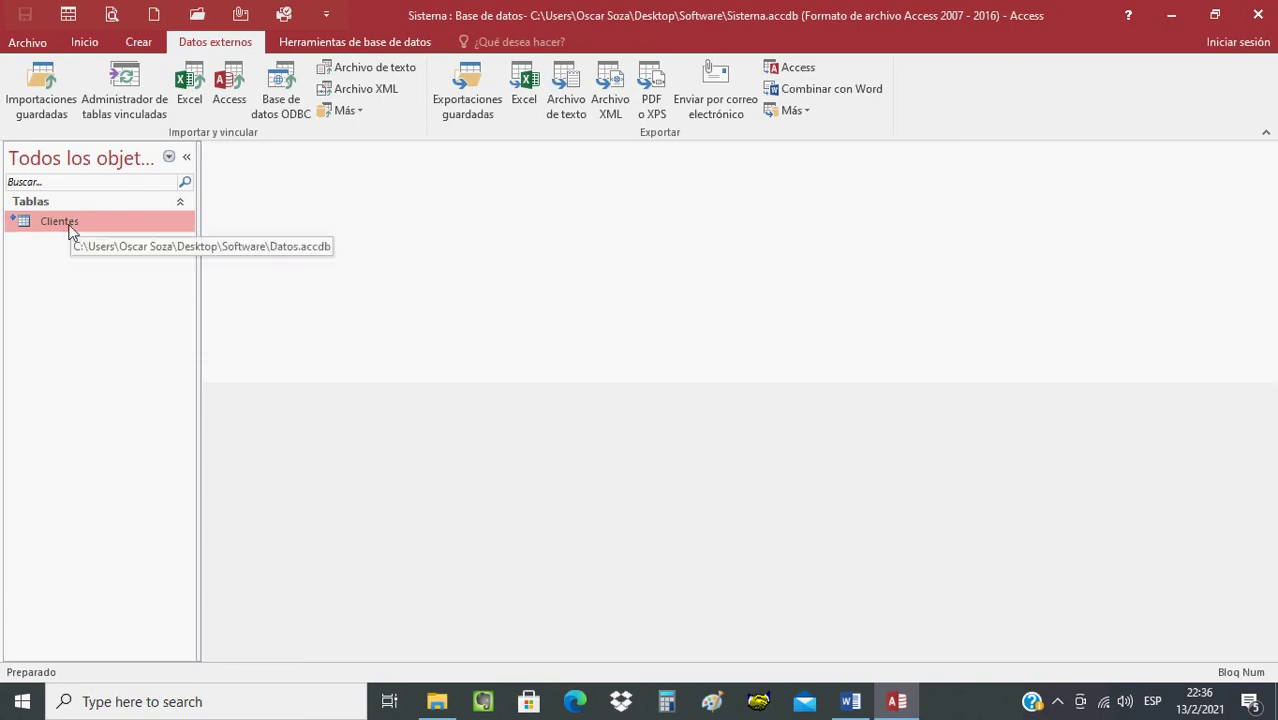
- Start importing Access objects into the current database, using SistemadeInventariosMultiProductos.accdb from the Software folder as the source
left_click(231, 108)
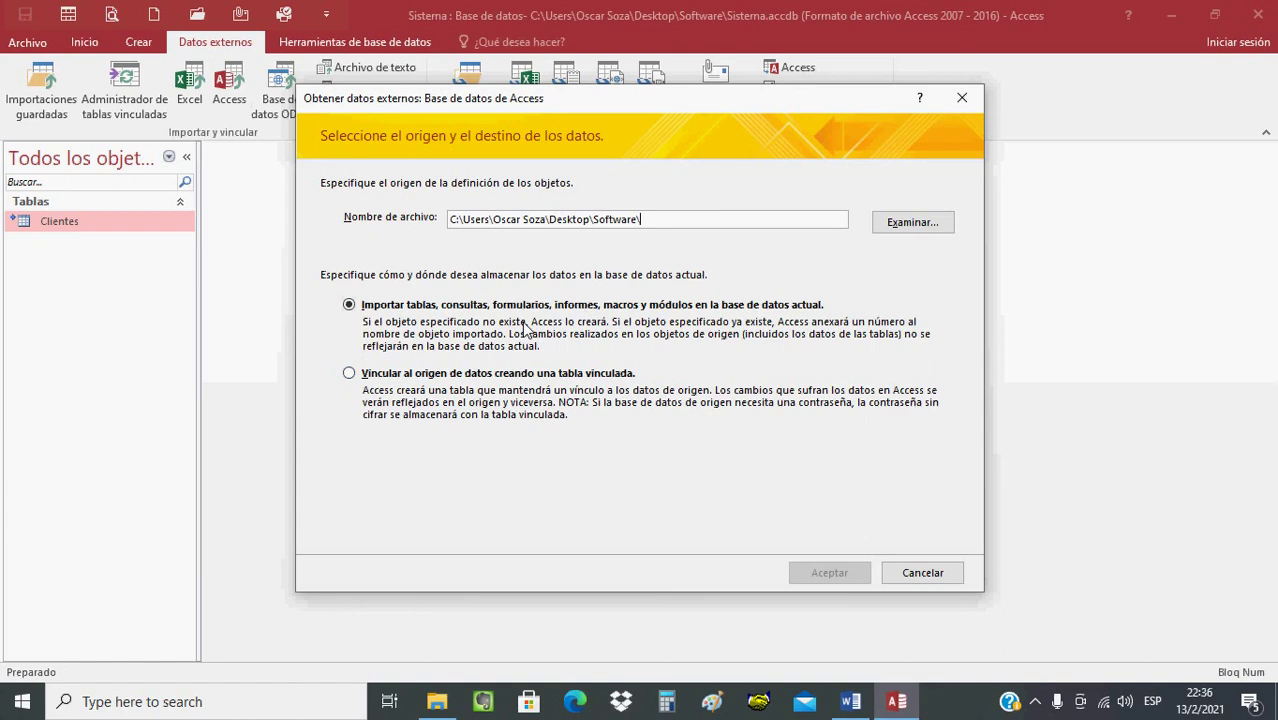
left_click(895, 227)
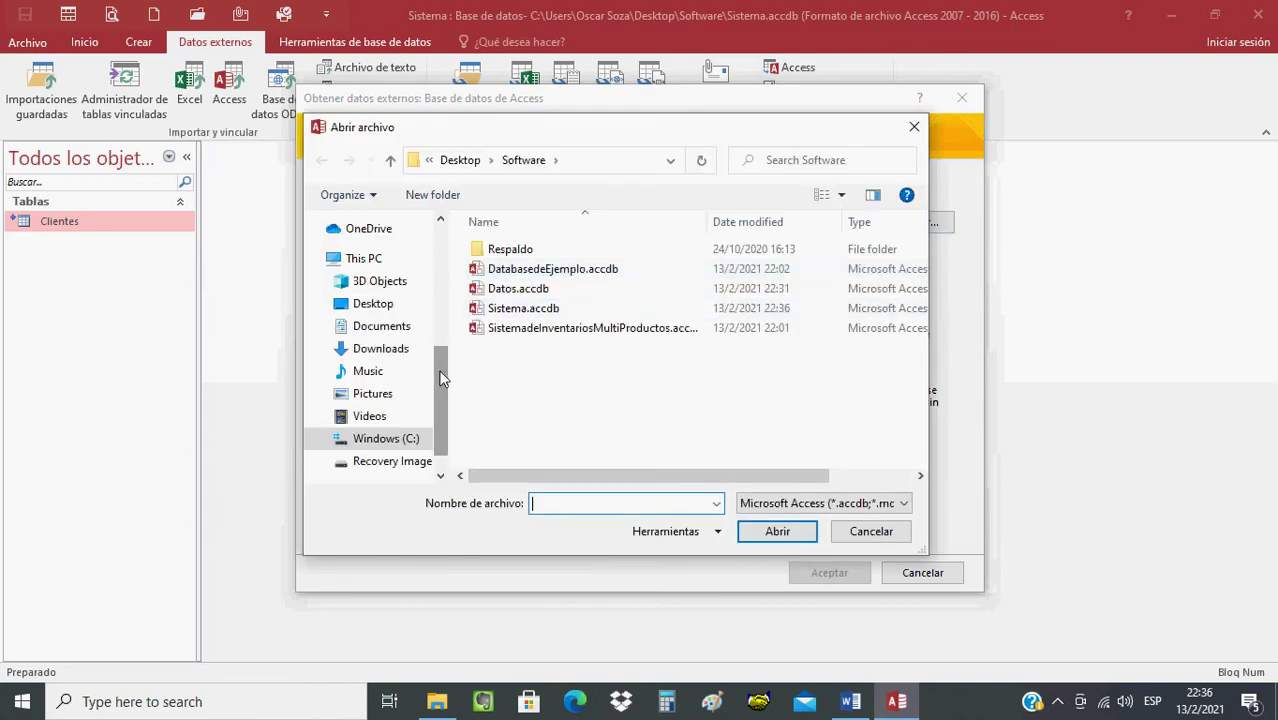
left_click_drag(434, 377, 449, 277)
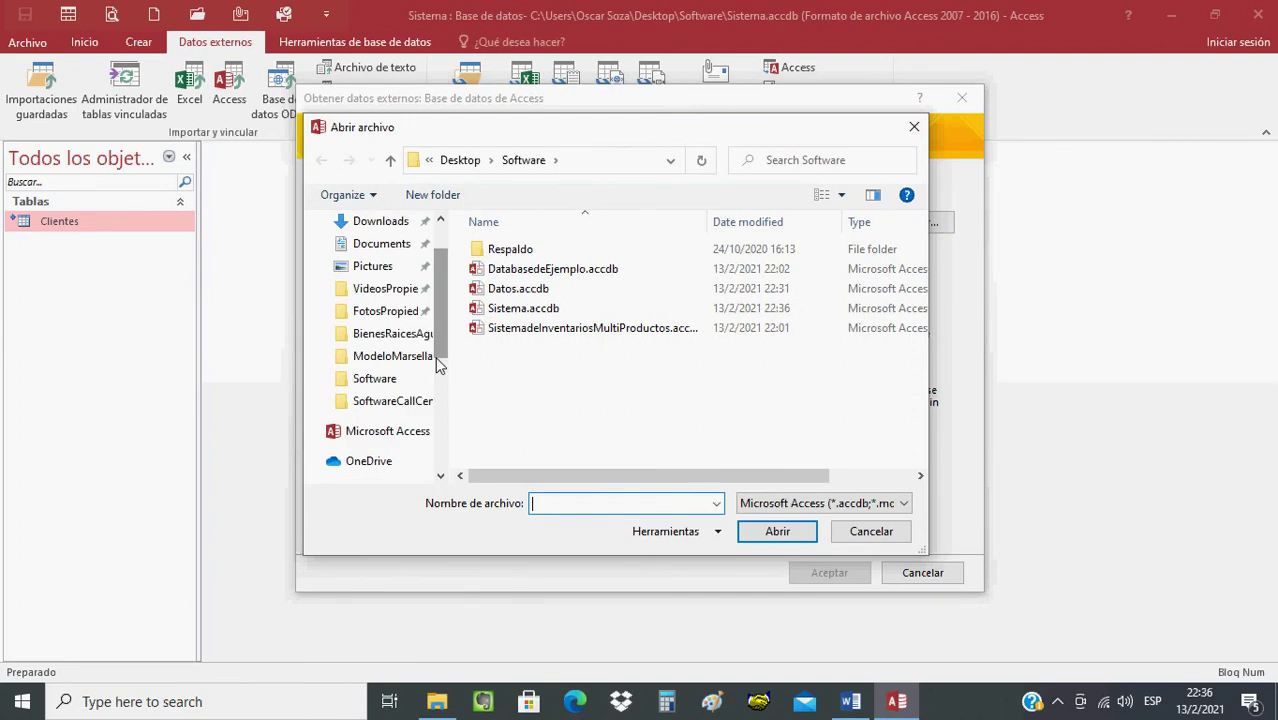
left_click(375, 379)
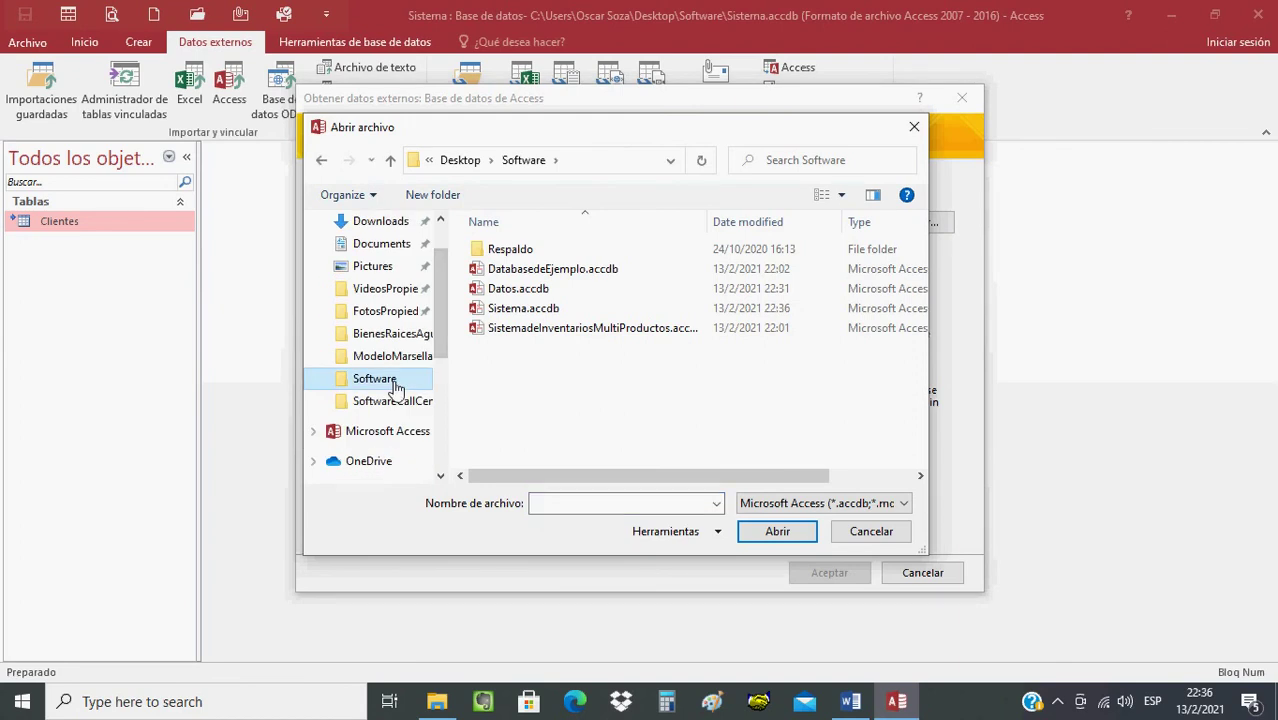
left_click(553, 331)
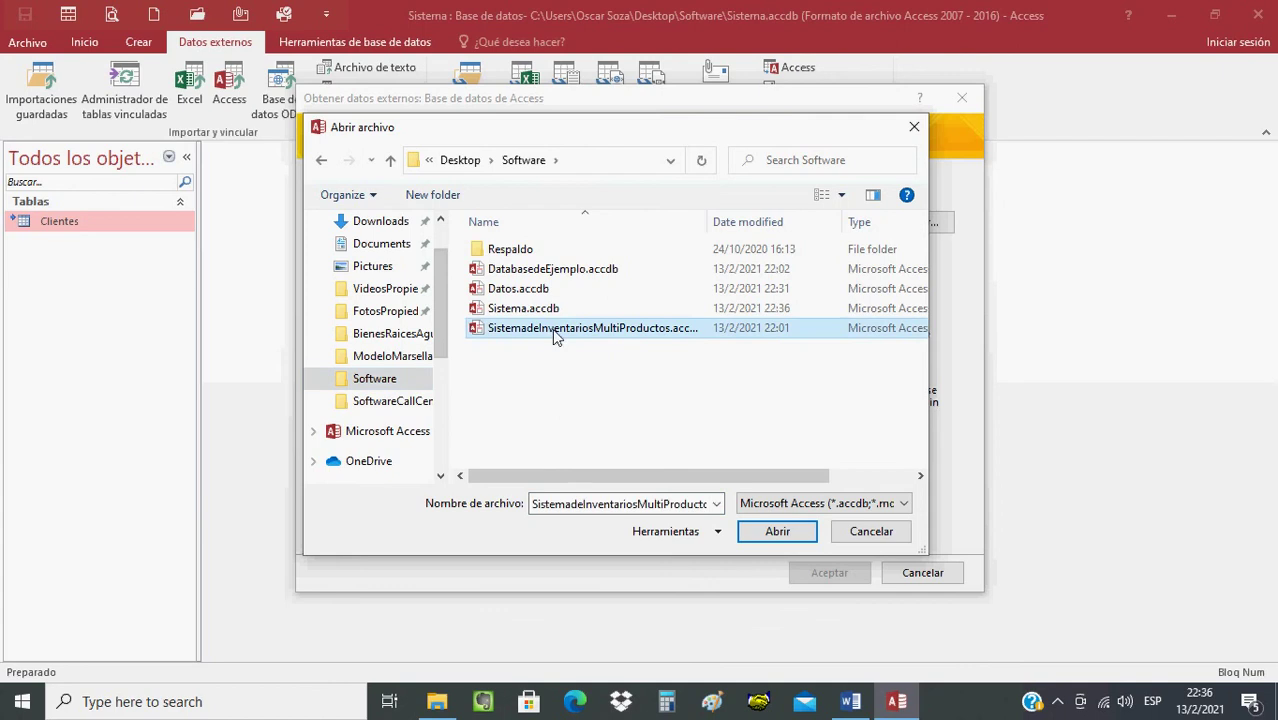
left_click(776, 532)
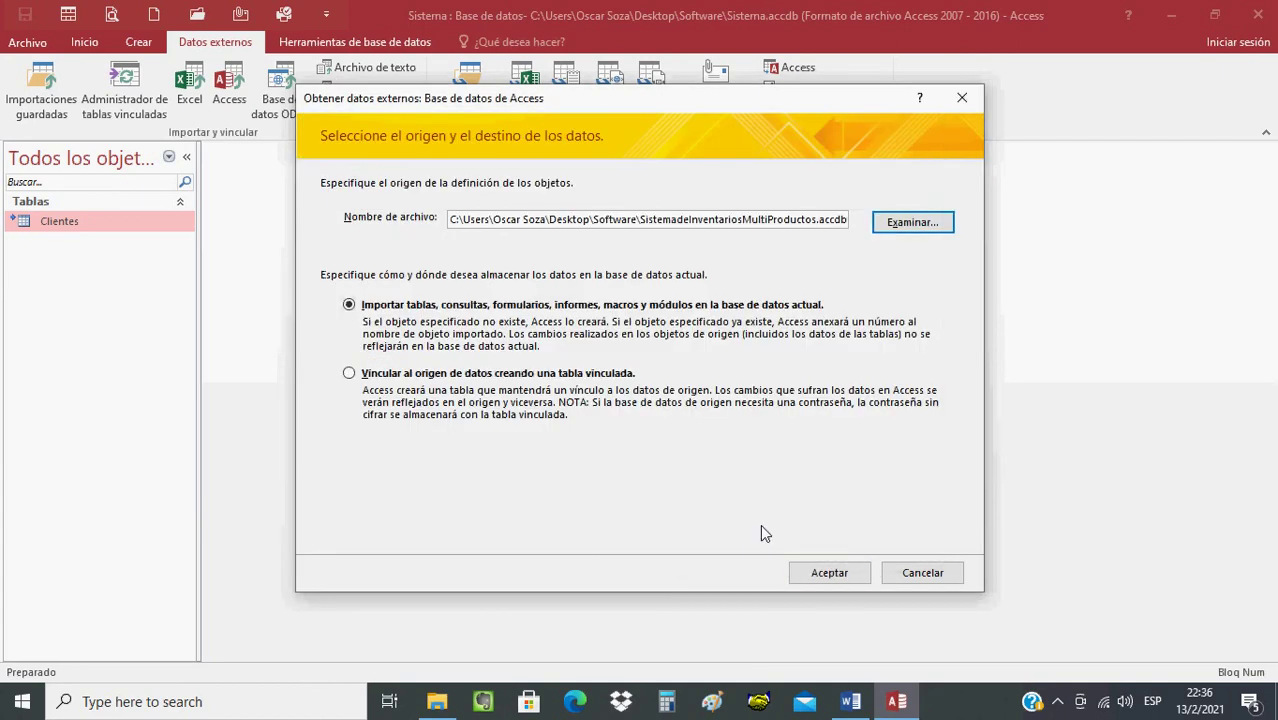
left_click(829, 573)
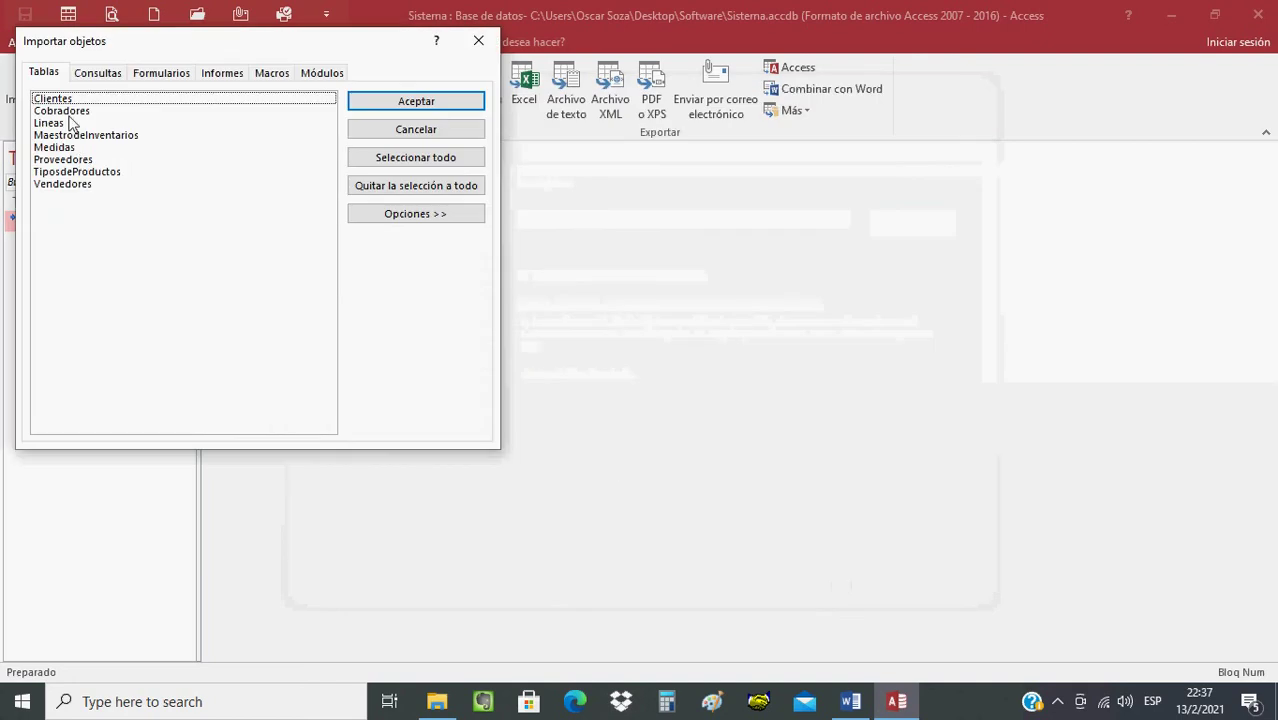
- Import the form Formulario de Clientes into Sistema.accdb without saving the import steps
left_click(153, 76)
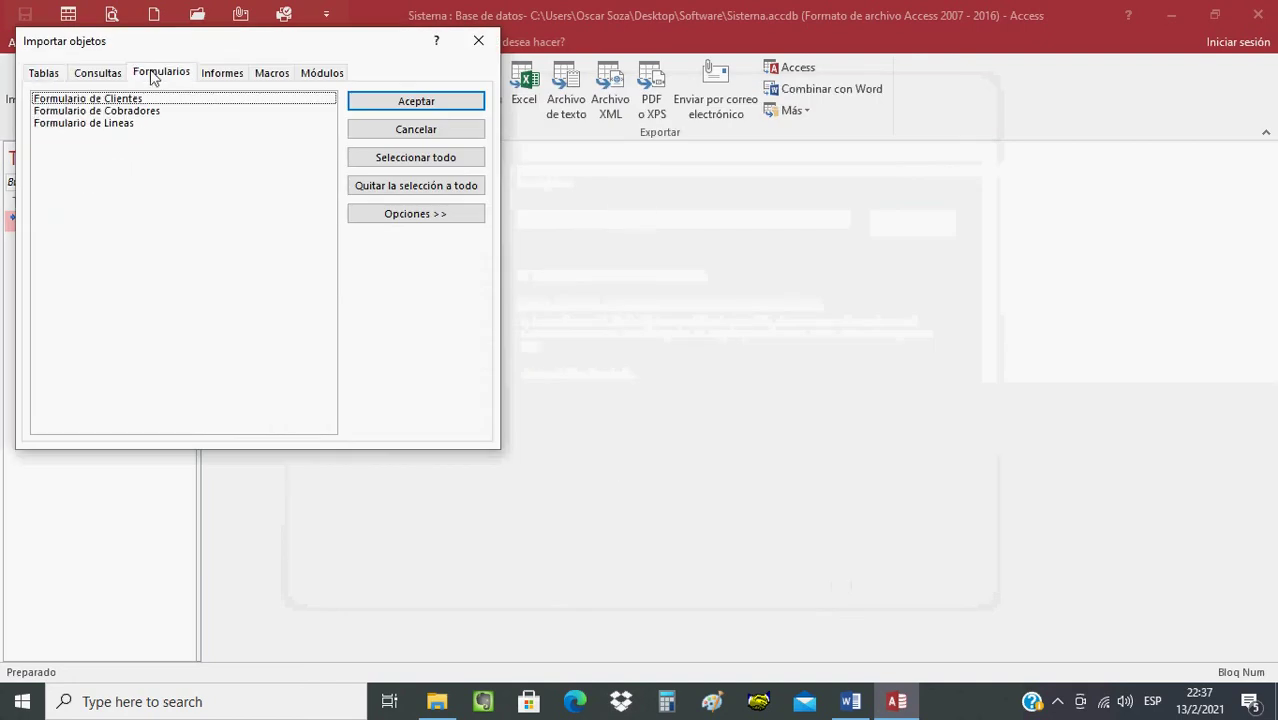
left_click(72, 102)
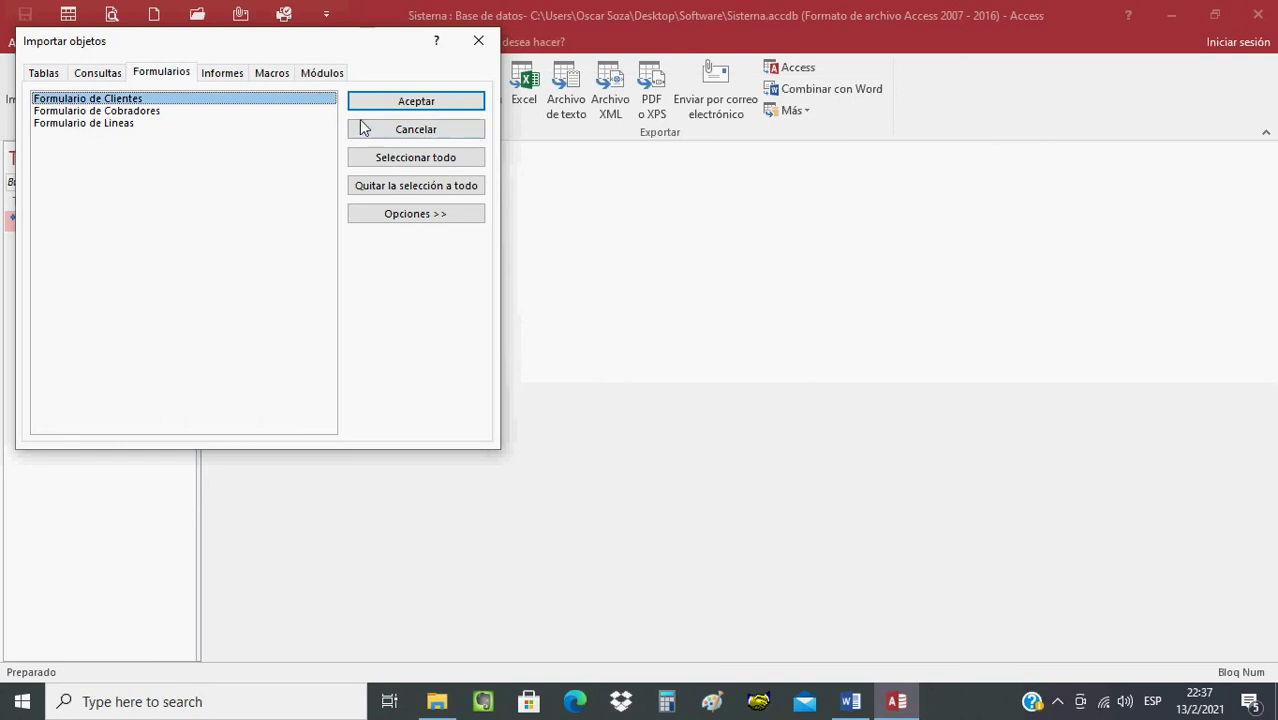
left_click(388, 107)
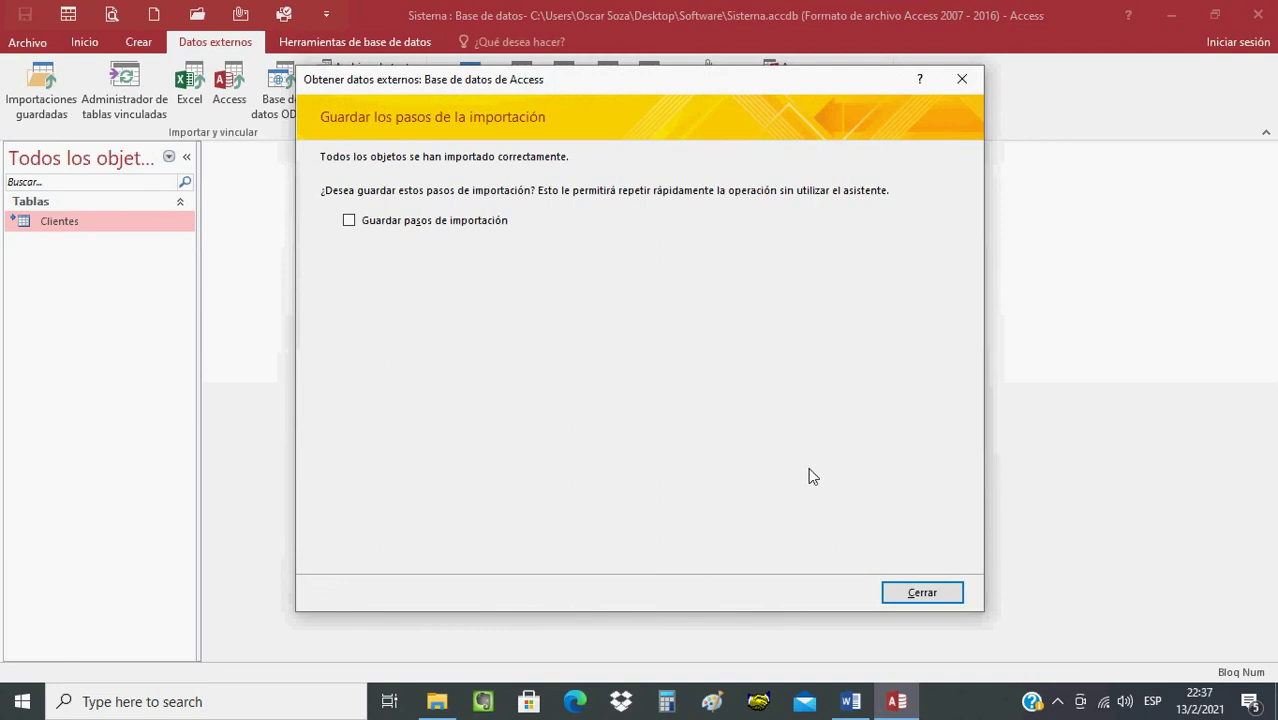
left_click(921, 592)
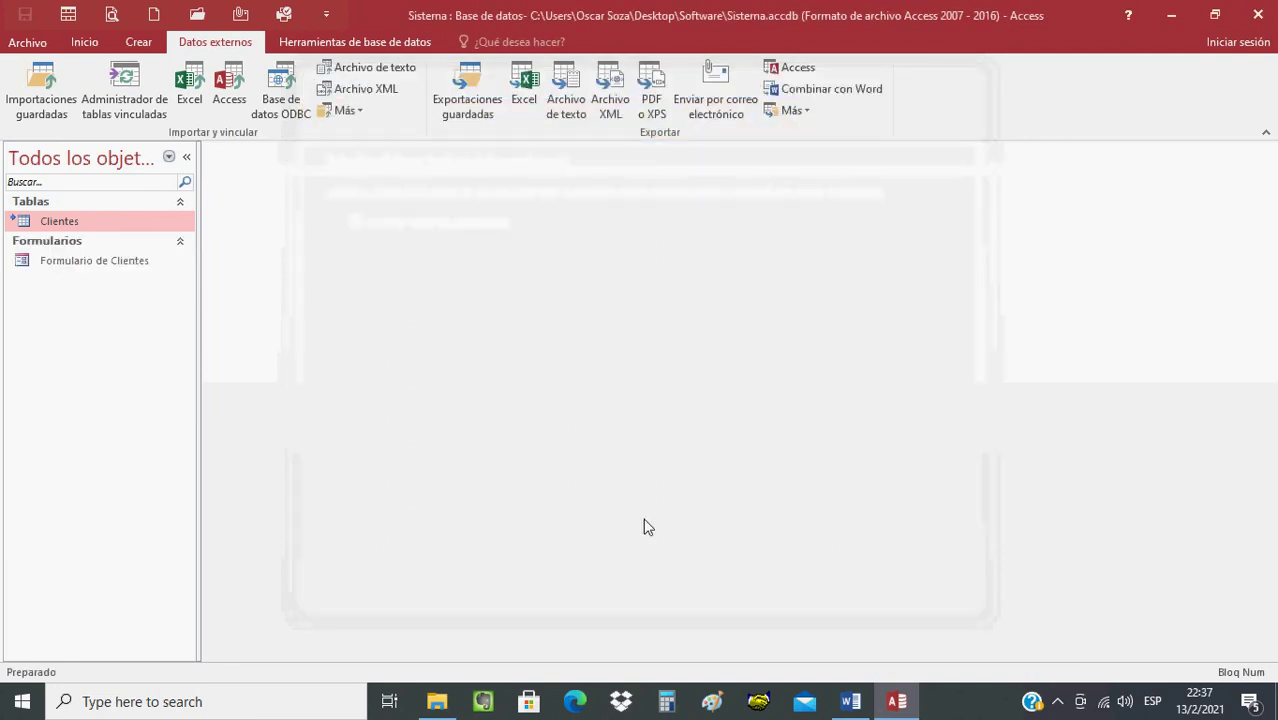
- Open Formulario de Clientes, browse to the next, last and first customer records with the form's own controls, and close it
left_click(118, 265)
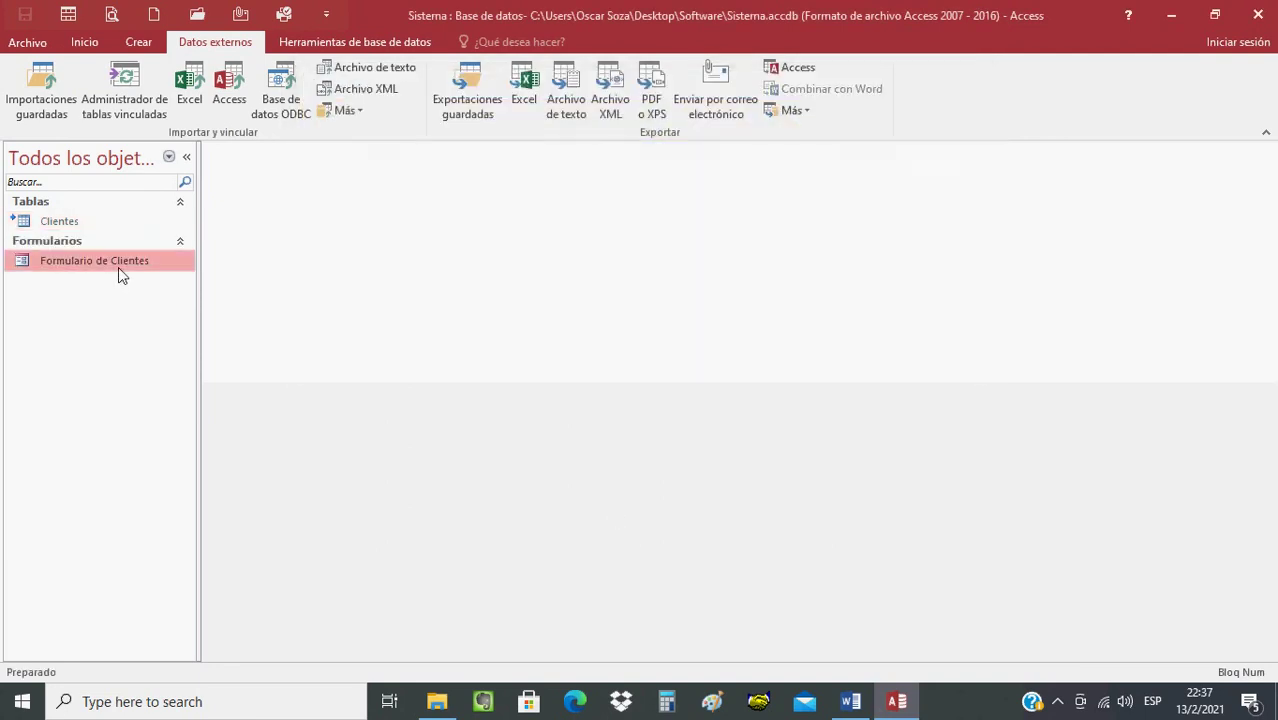
double_click(118, 263)
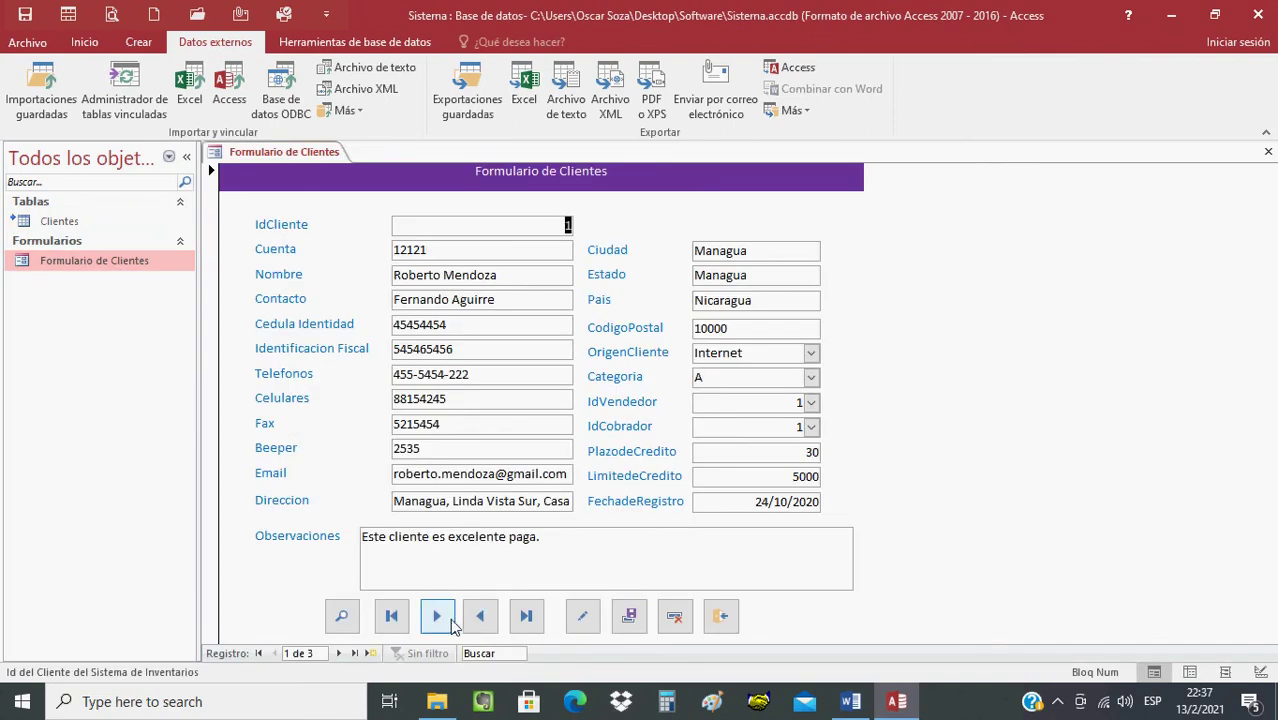
left_click(440, 617)
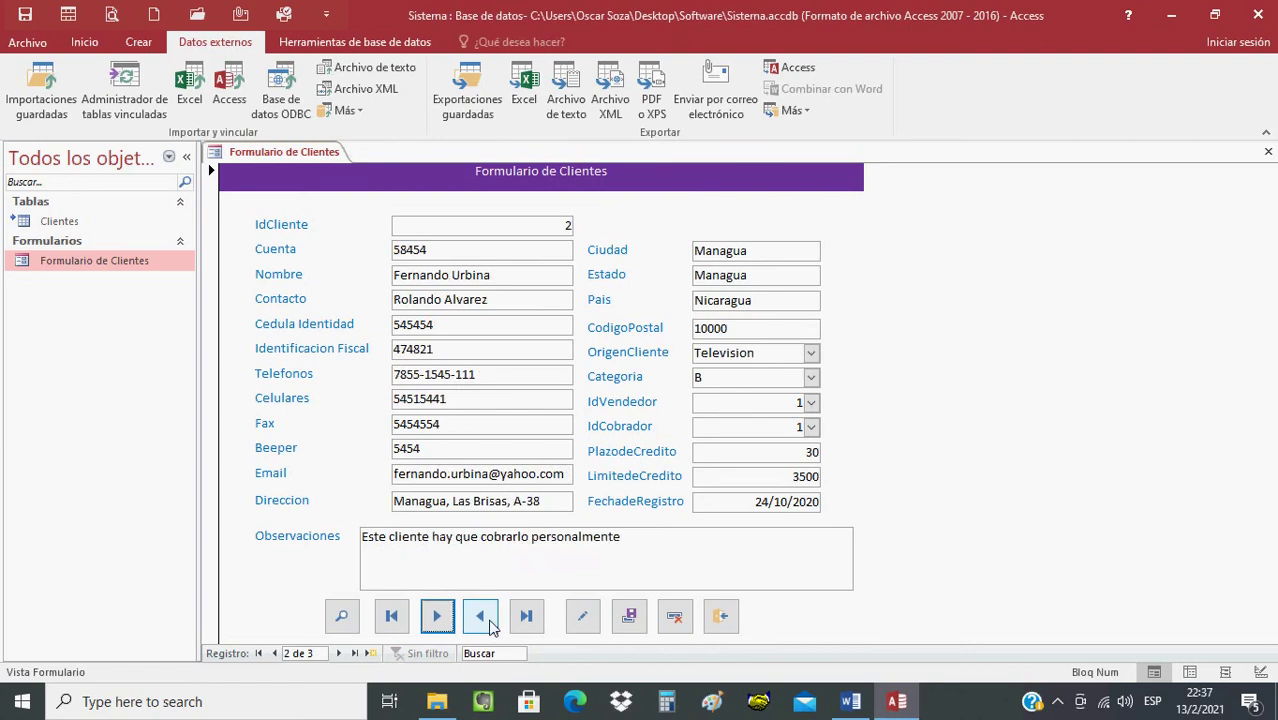
left_click(498, 622)
left_click(526, 617)
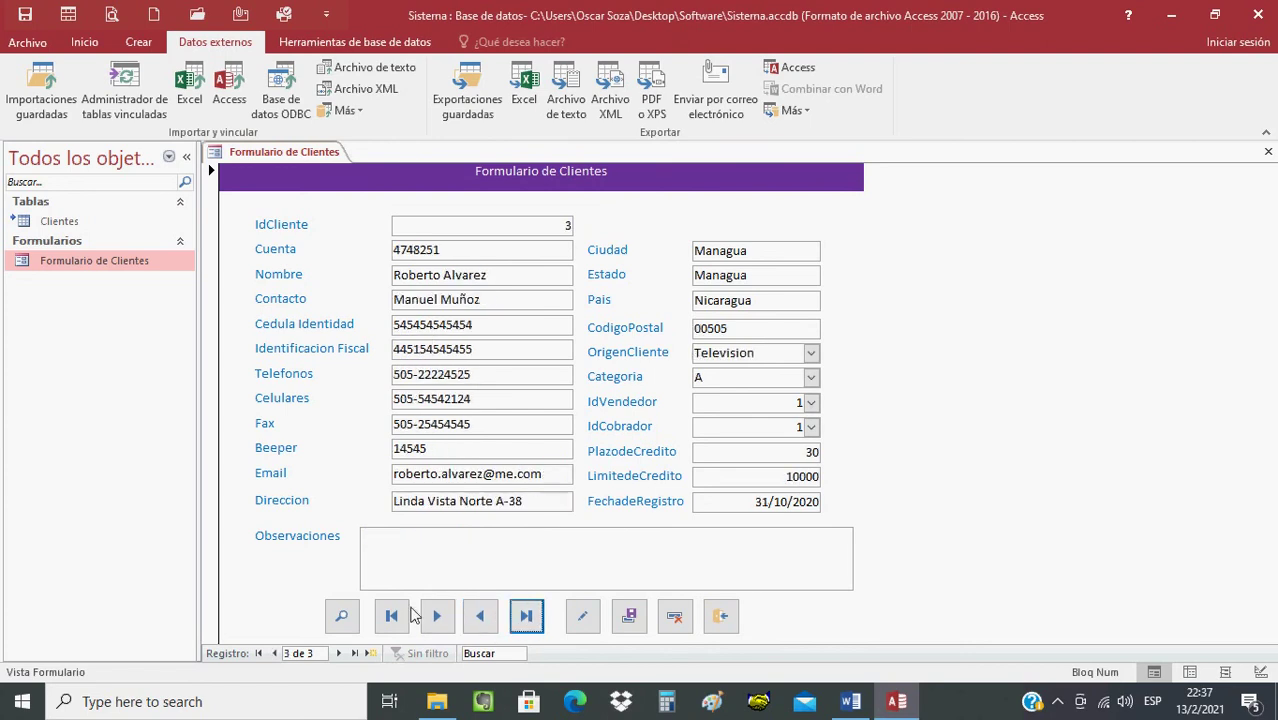
left_click(390, 618)
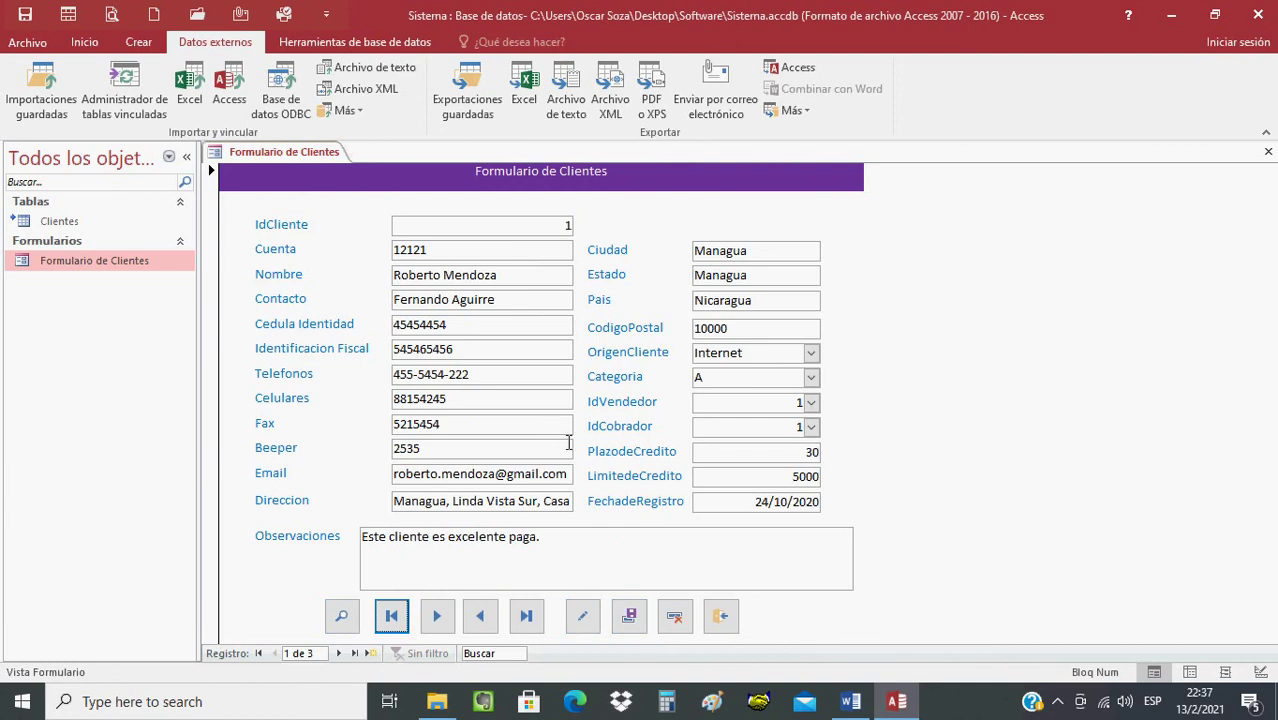
left_click(720, 617)
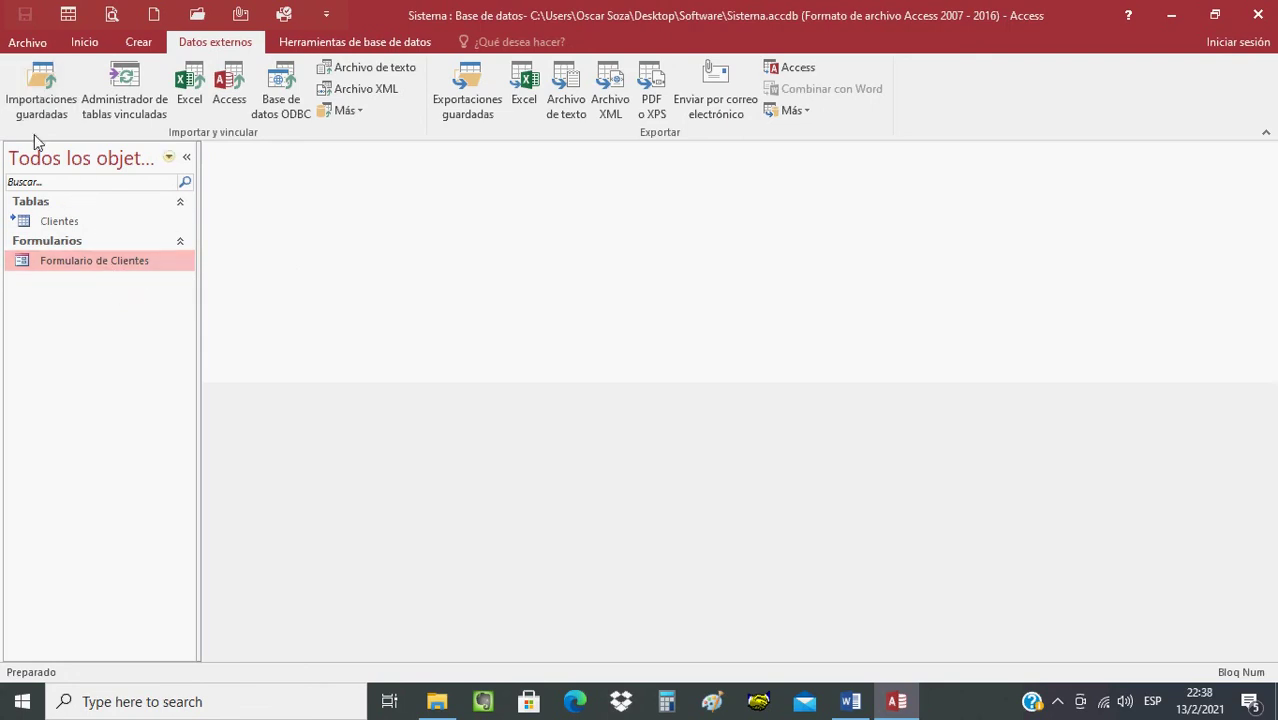
- Set Formulario de Clientes as the form displayed when the current database opens, and accept the options
left_click(28, 45)
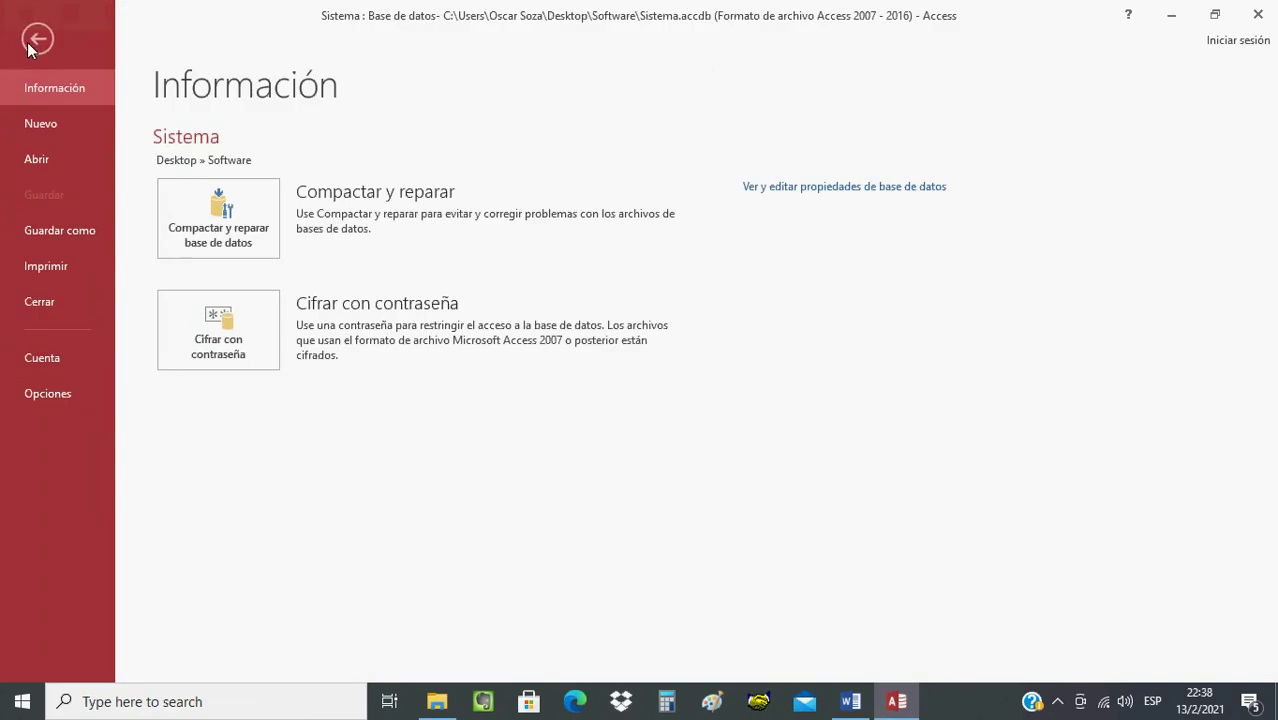
left_click(69, 393)
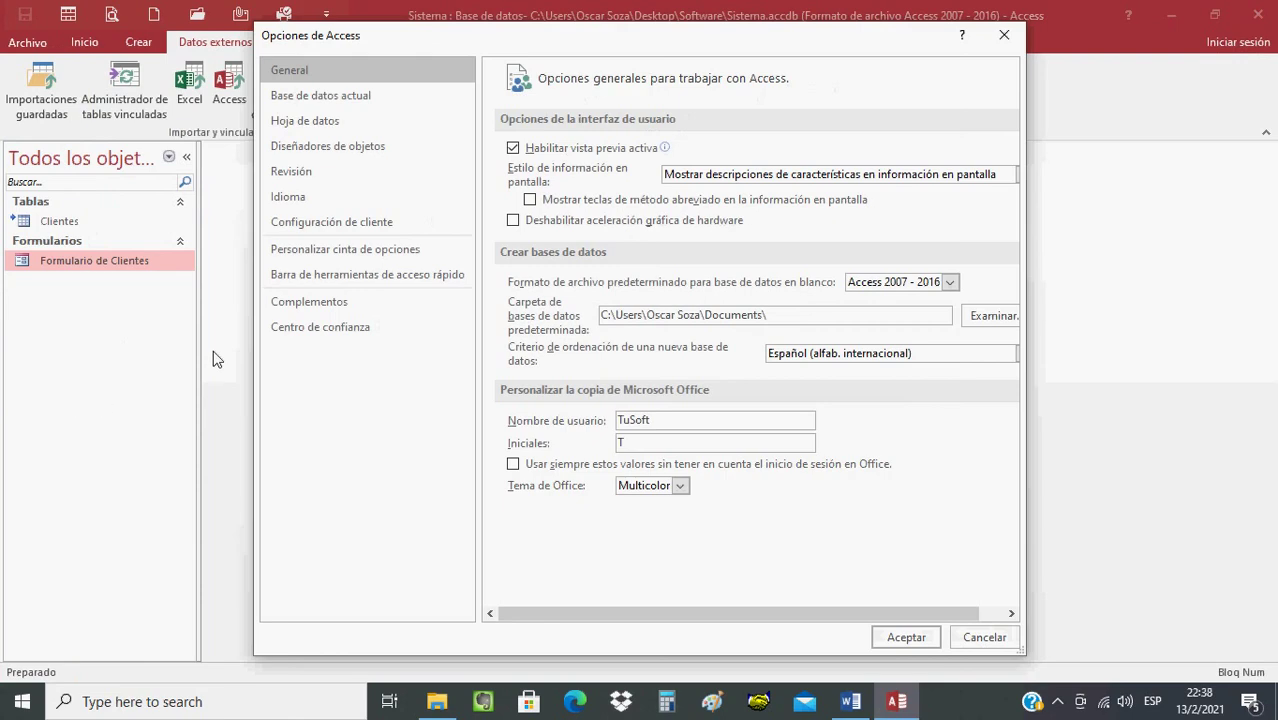
left_click(345, 98)
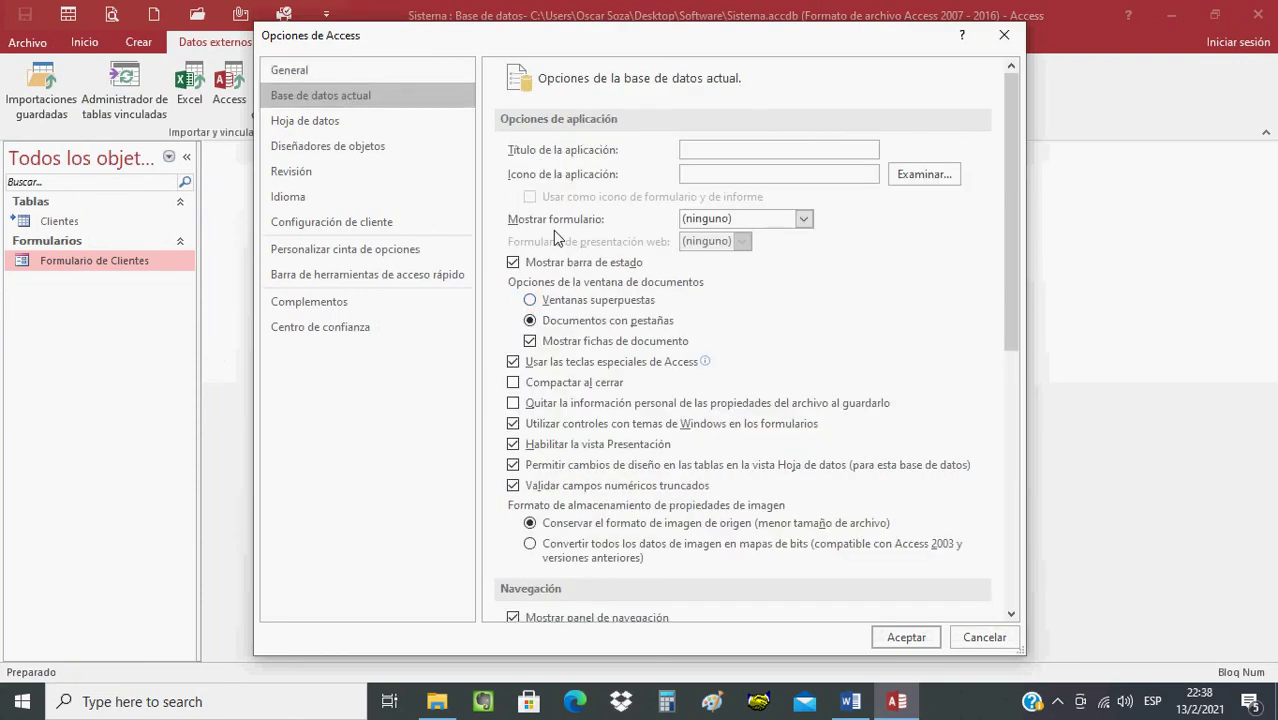
left_click(803, 219)
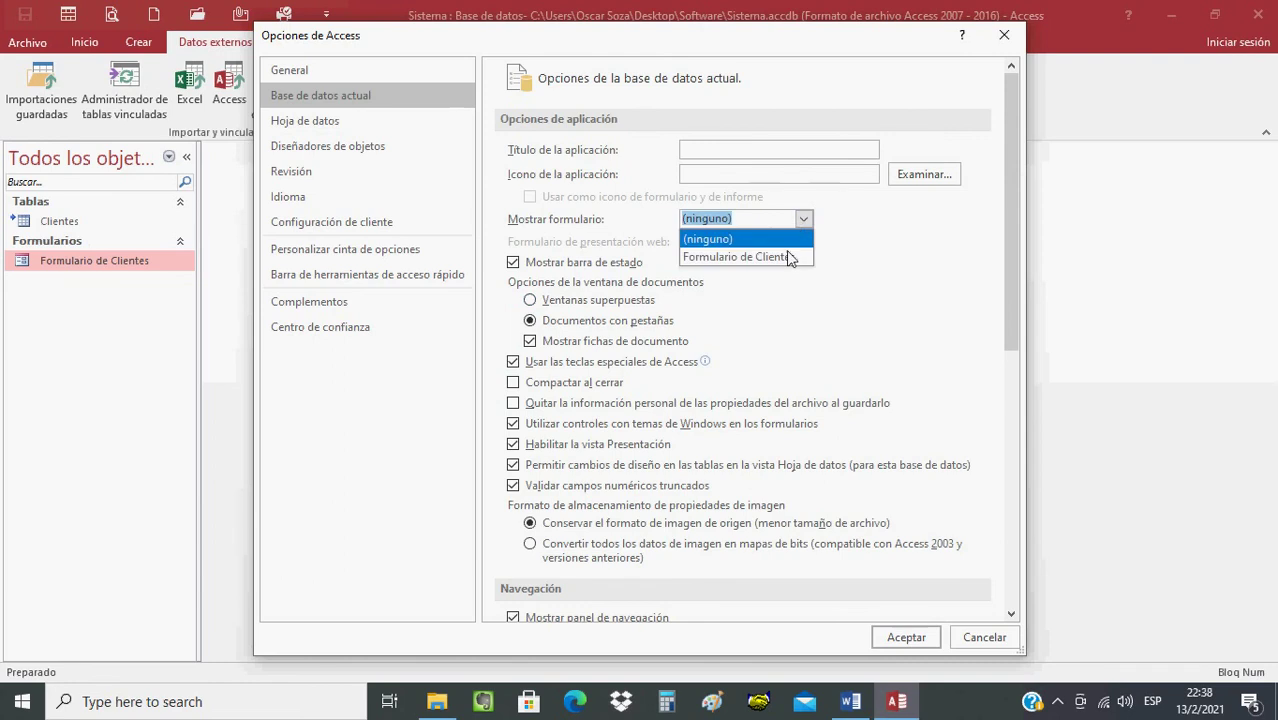
left_click(785, 255)
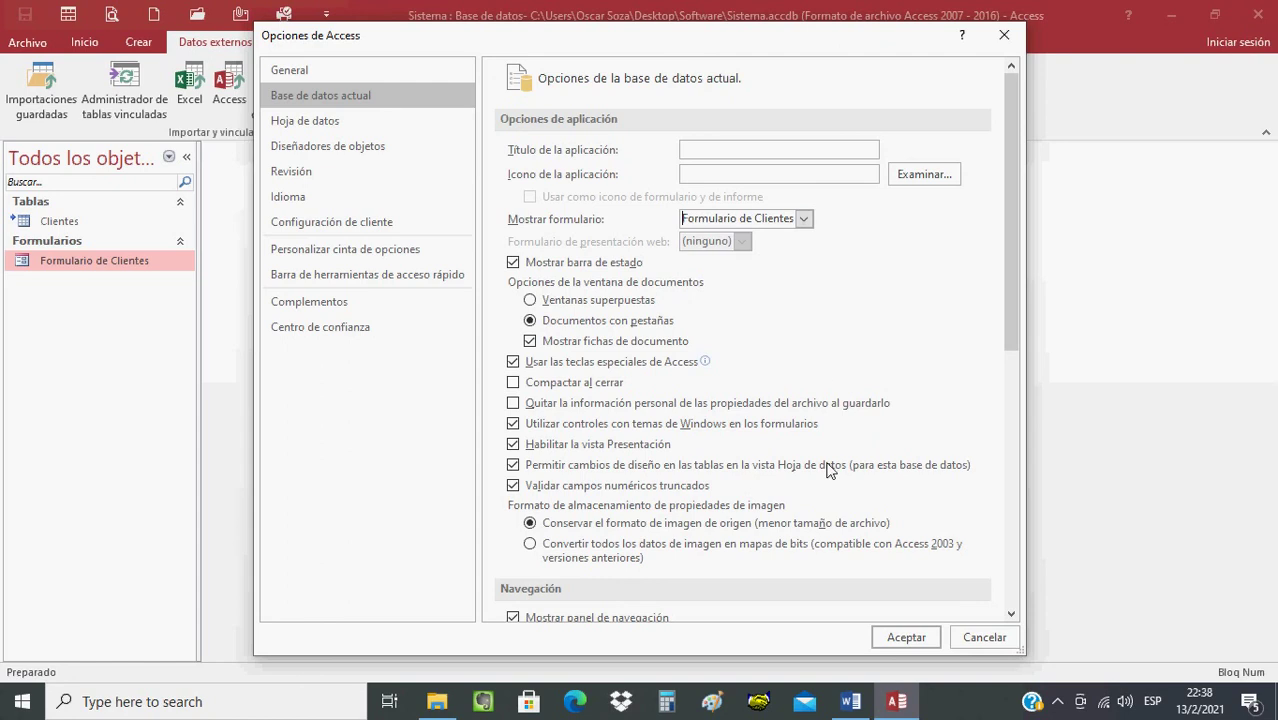
left_click(906, 637)
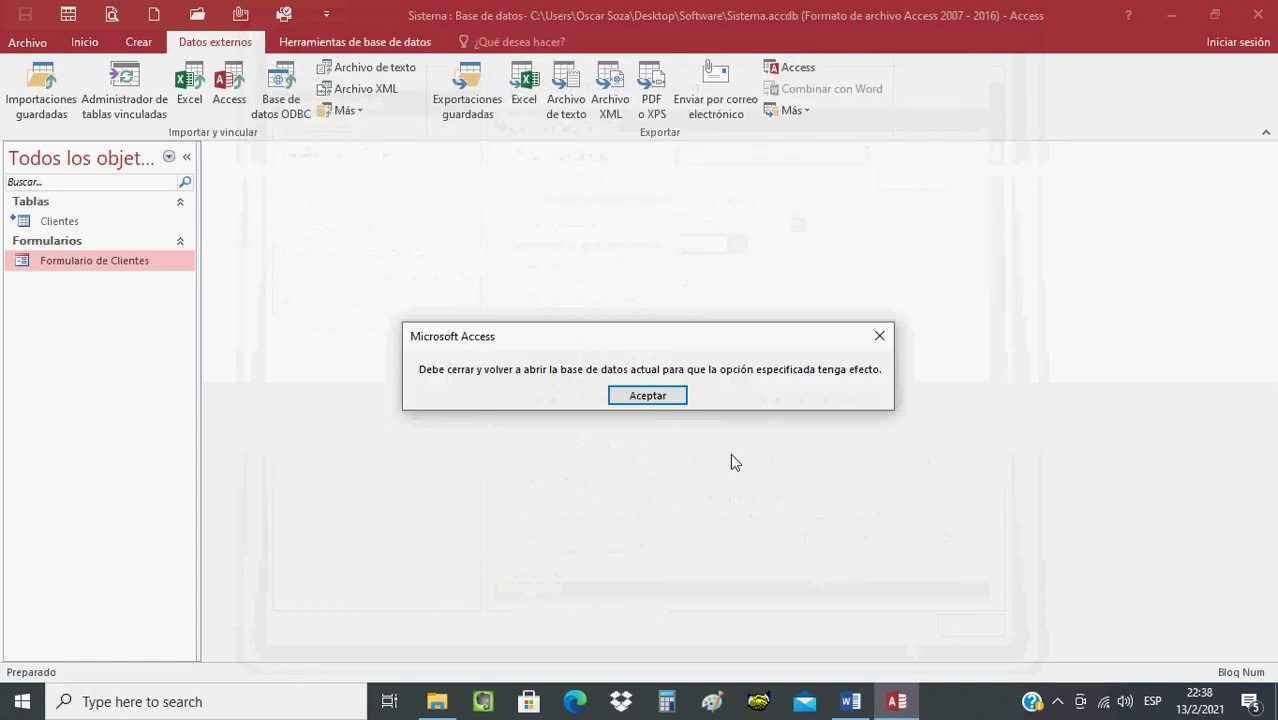
left_click(648, 395)
- Close the database, reopen Sistema.accdb from the Software folder to check the startup form, and close that form
left_click(1266, 14)
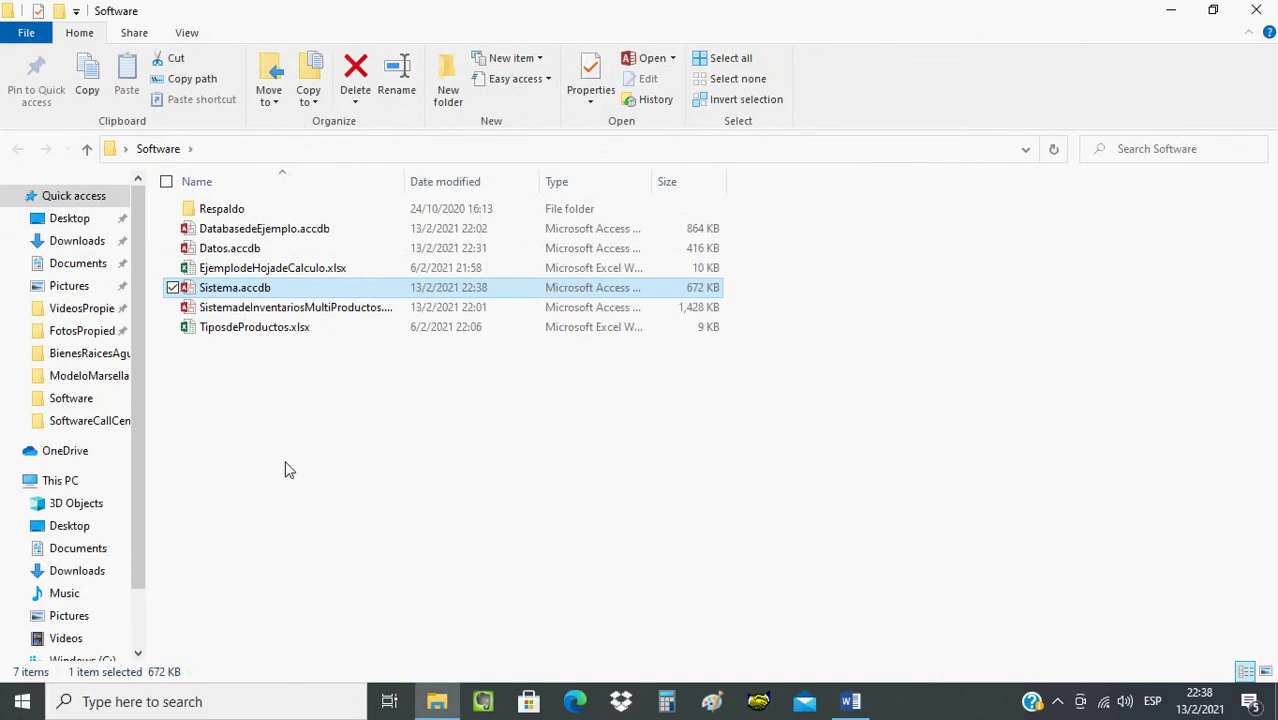
double_click(230, 288)
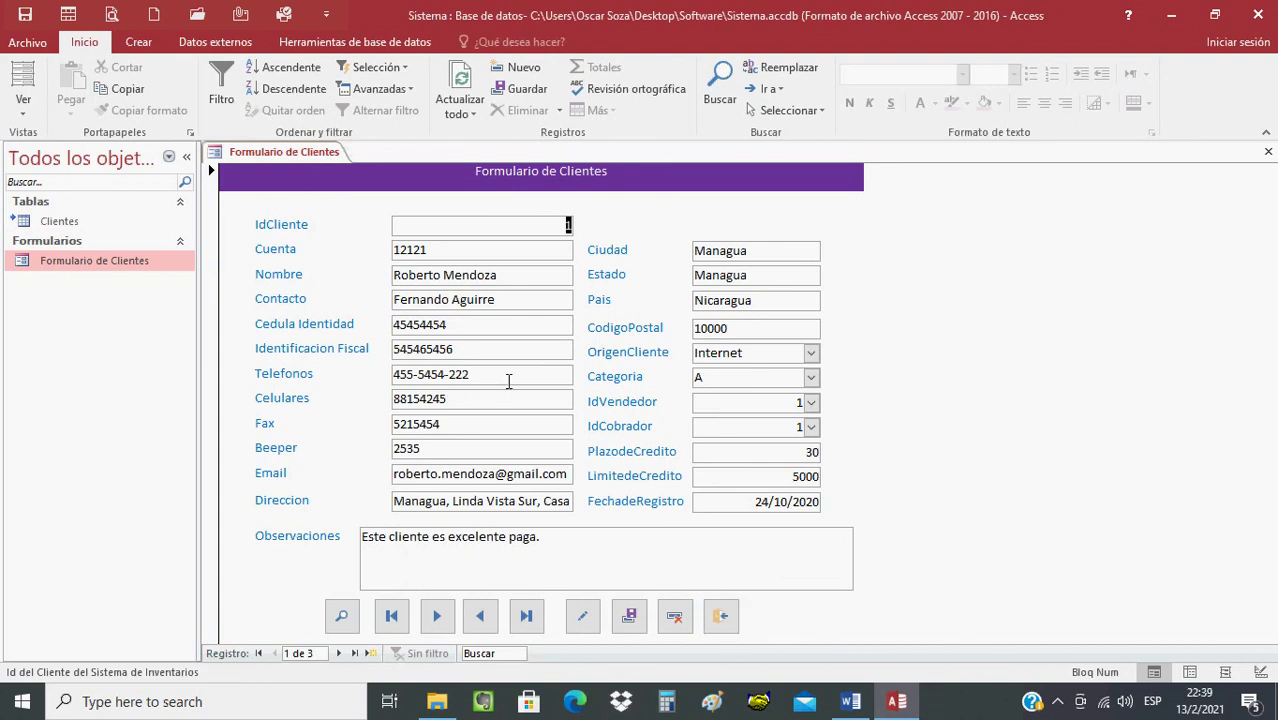
left_click(716, 617)
left_click(727, 620)
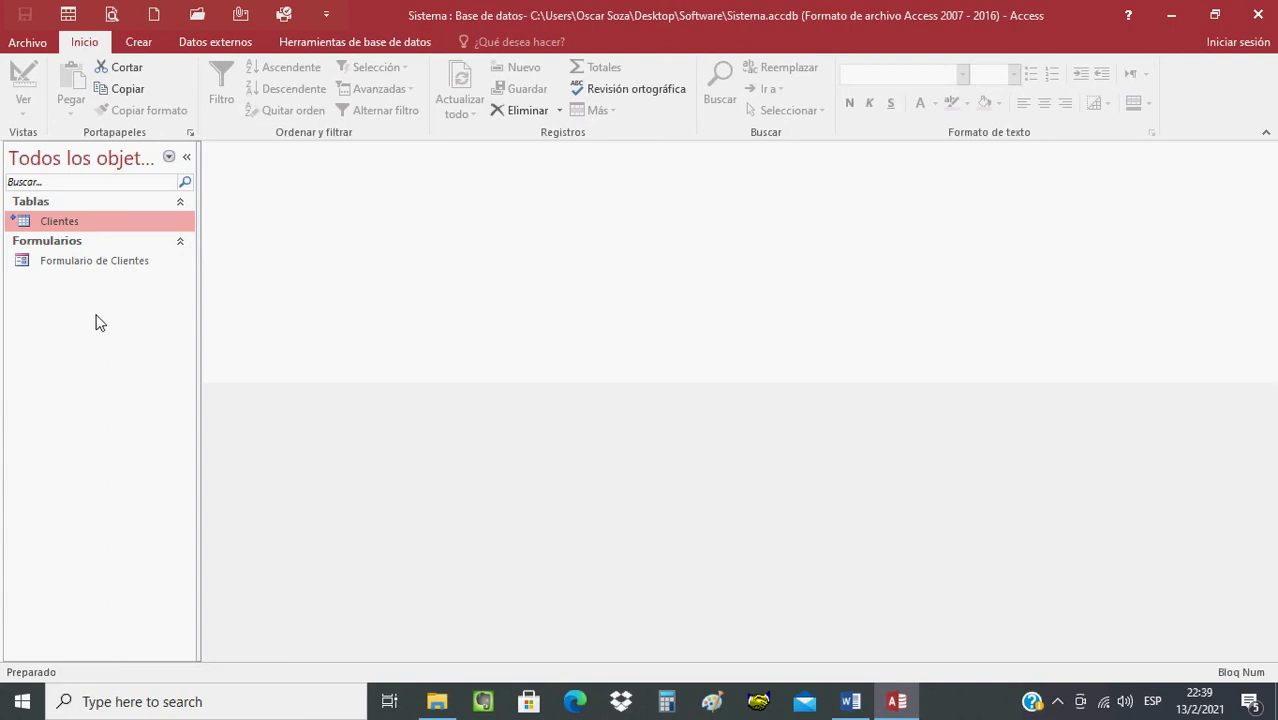
- Bring up the commands for creating new database objects in Sistema.accdb
left_click(140, 45)
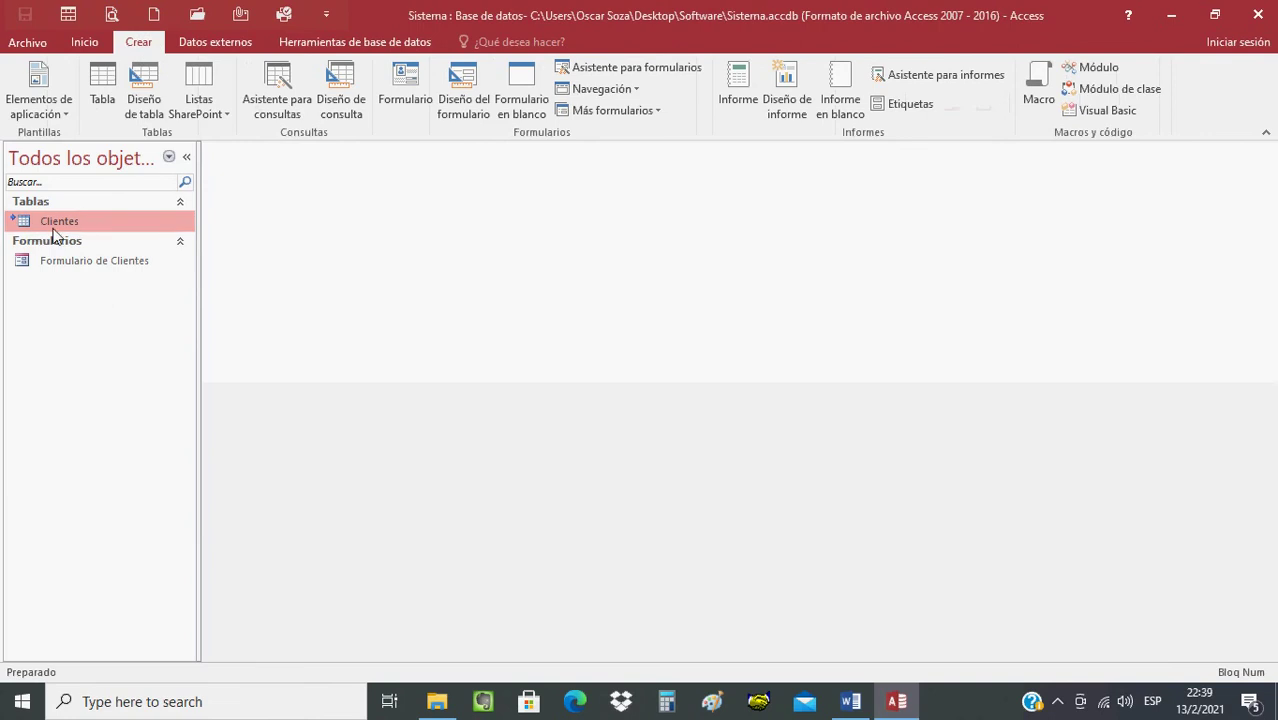